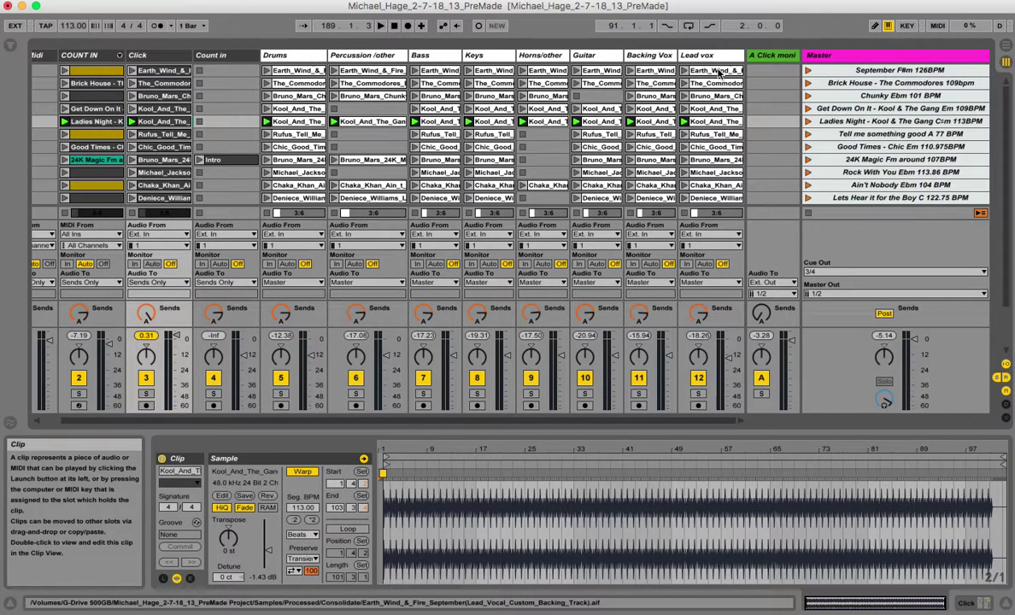
Step: Examine the September stem clips one by one across the tracks, from the vocals back to Drums
left_click(677, 72)
left_click(557, 72)
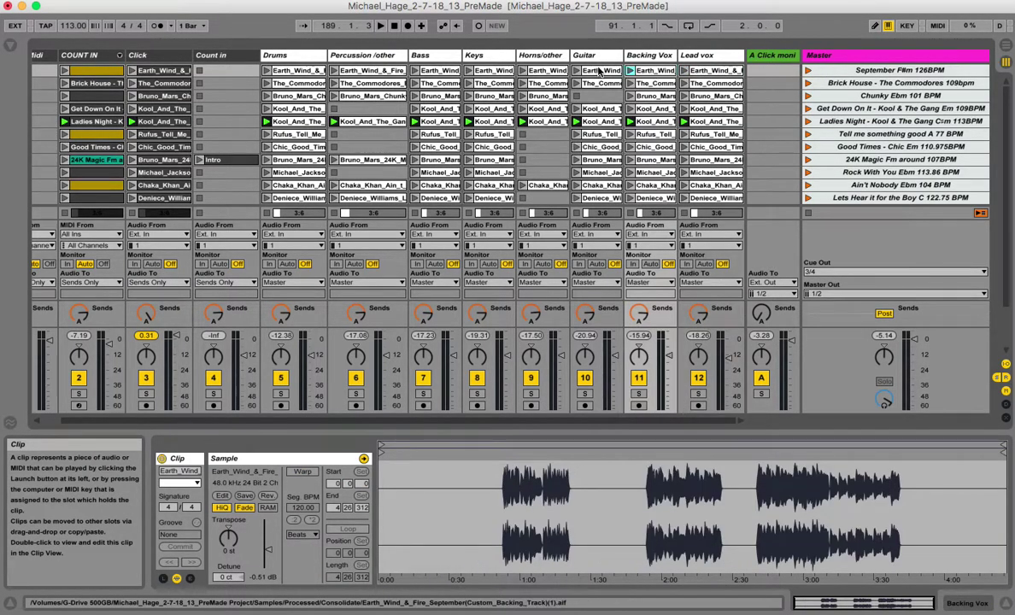
left_click(599, 72)
left_click(543, 71)
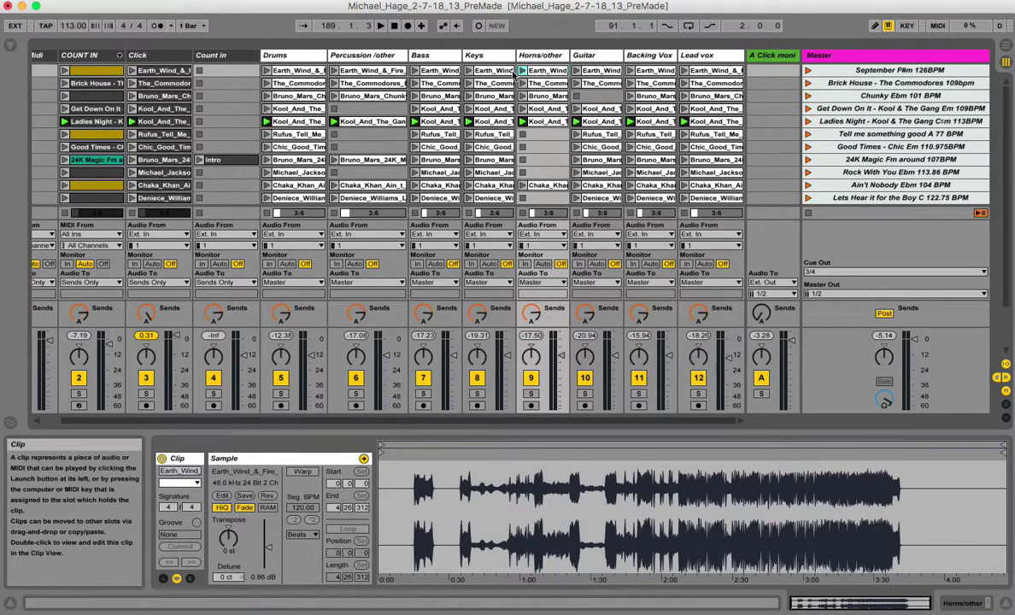
left_click(491, 72)
left_click(432, 71)
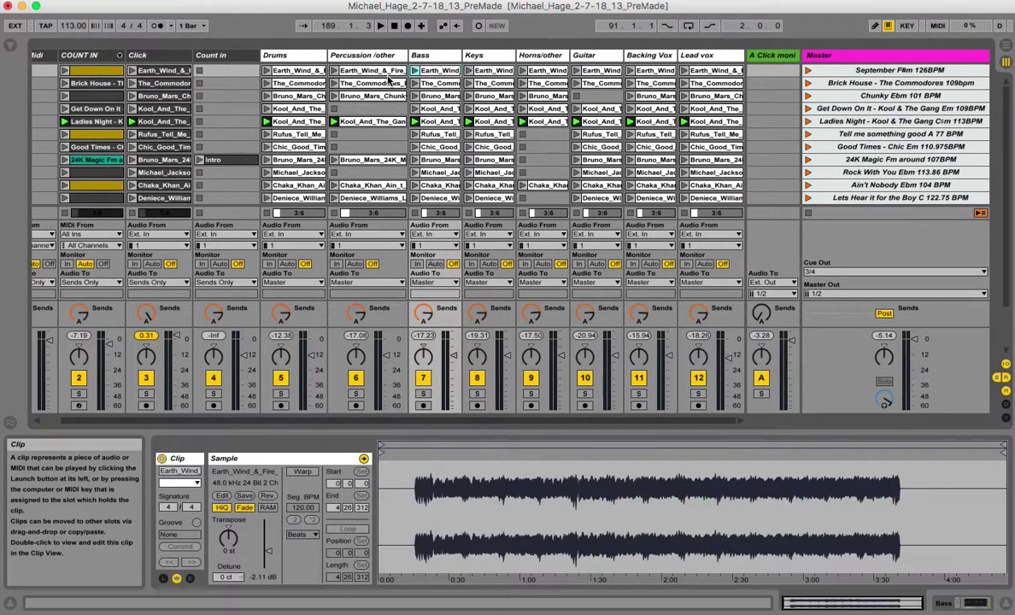
left_click(363, 71)
left_click(299, 71)
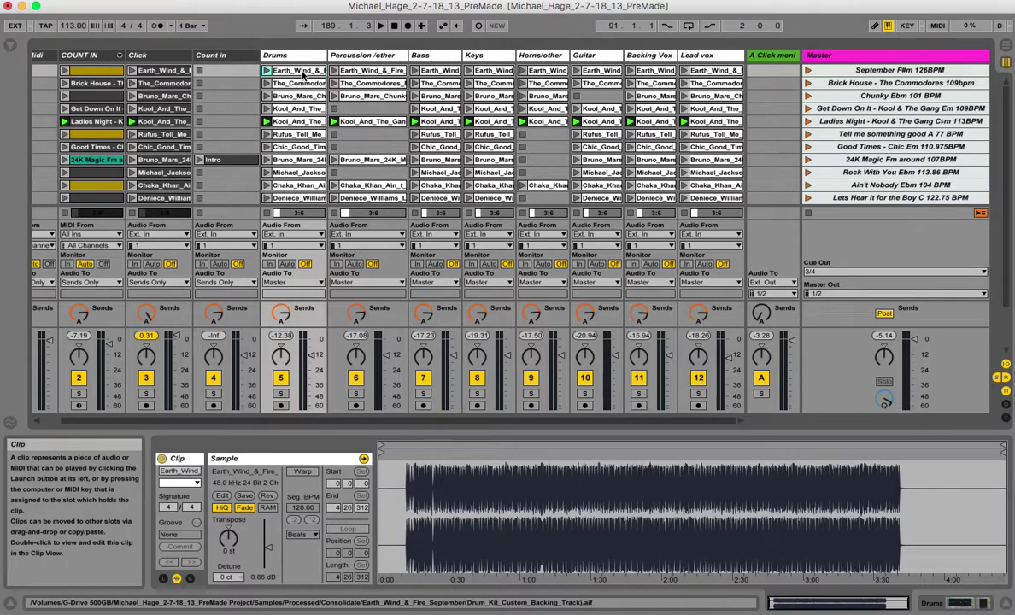
Step: Examine the Ladies Night stem clips one by one, from Drums through to Lead vox
left_click(296, 121)
left_click(351, 123)
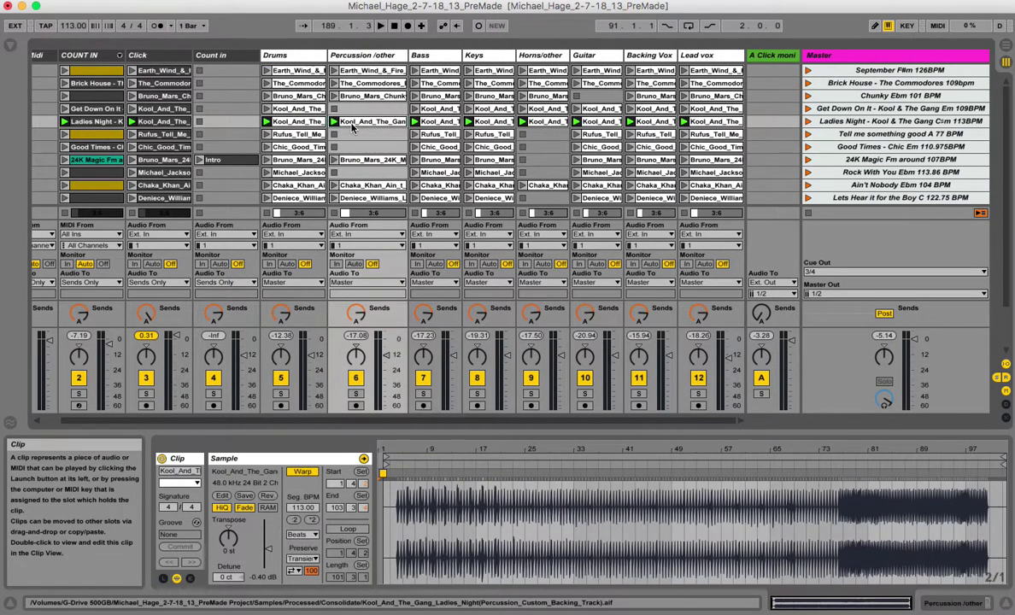
left_click(449, 122)
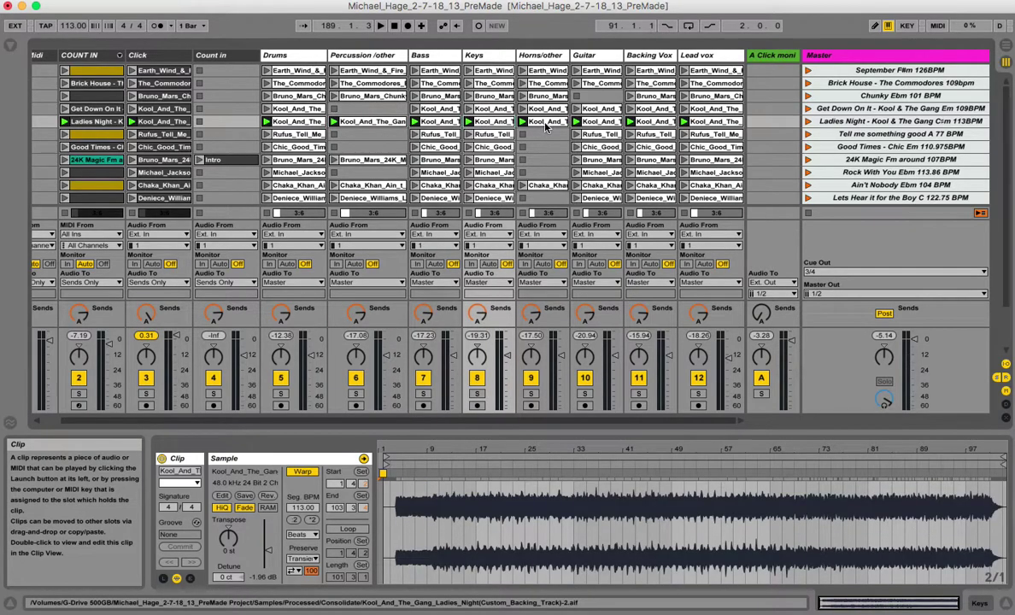
left_click(523, 122)
left_click(600, 122)
left_click(655, 120)
left_click(709, 122)
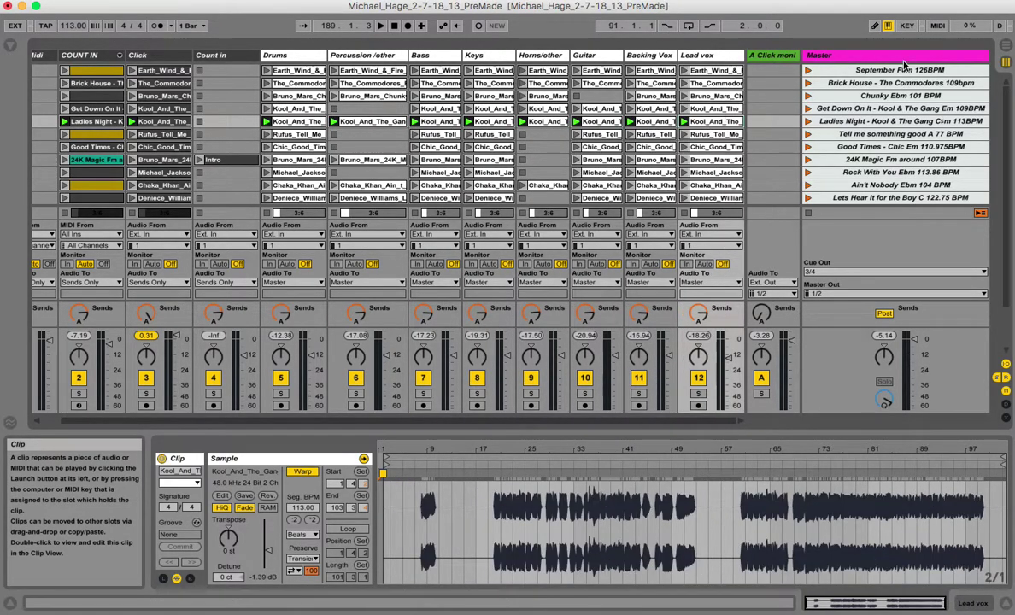
Step: View the set's Arrangement View and return to Session View
left_click(1003, 49)
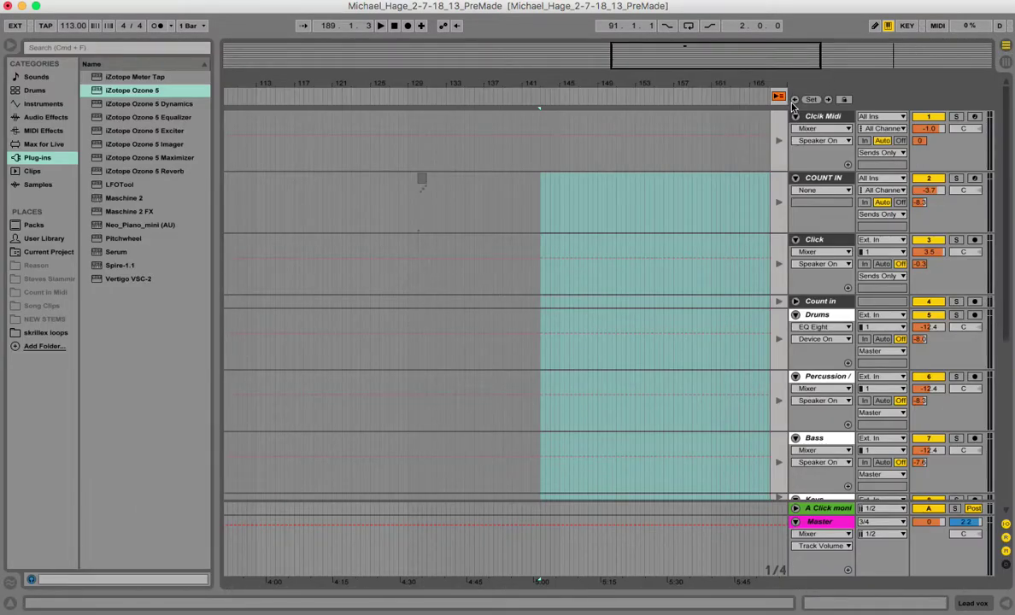
left_click(1004, 63)
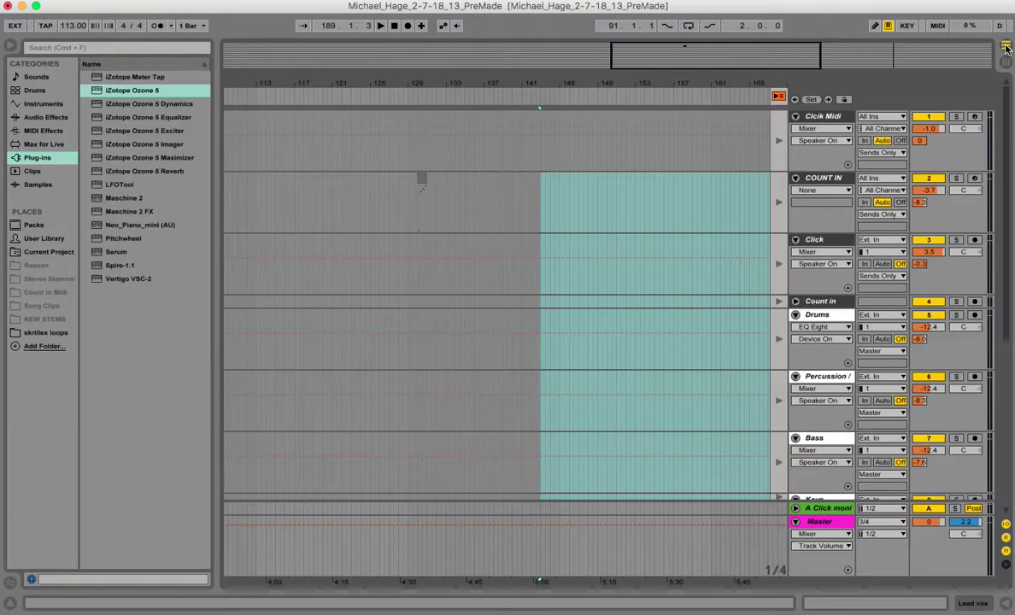
left_click(1004, 45)
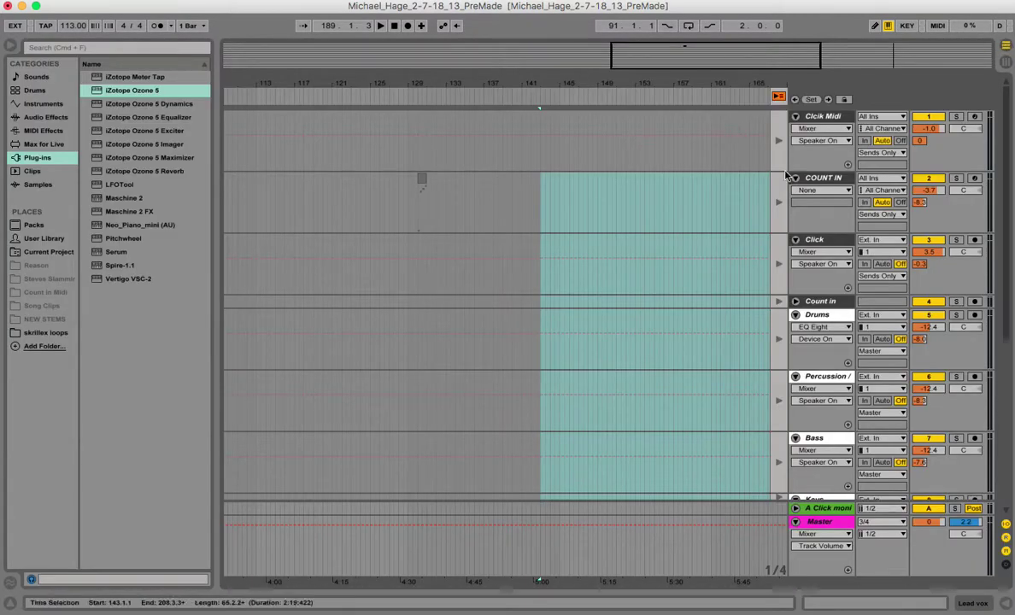
left_click(1005, 63)
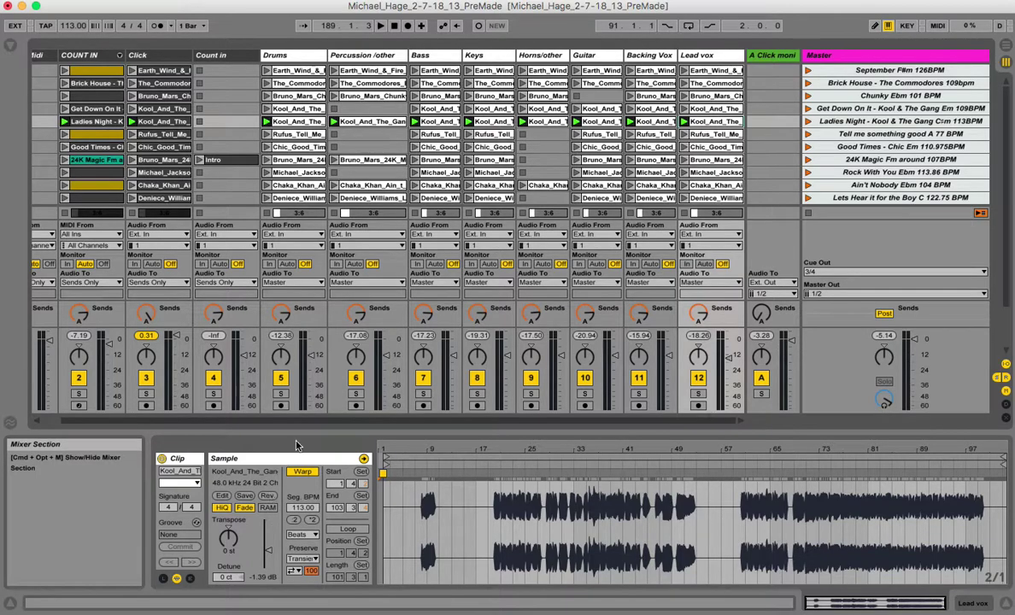
Step: Compare the waveforms and warp settings of the Ladies Night clips across to Lead vox and back to Keys
left_click(357, 124)
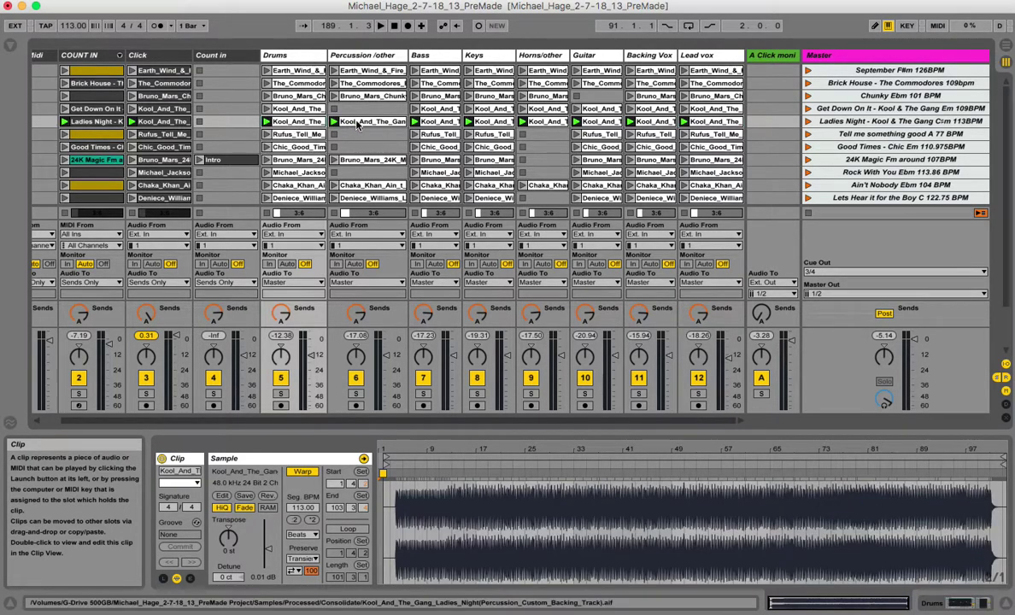
left_click(440, 122)
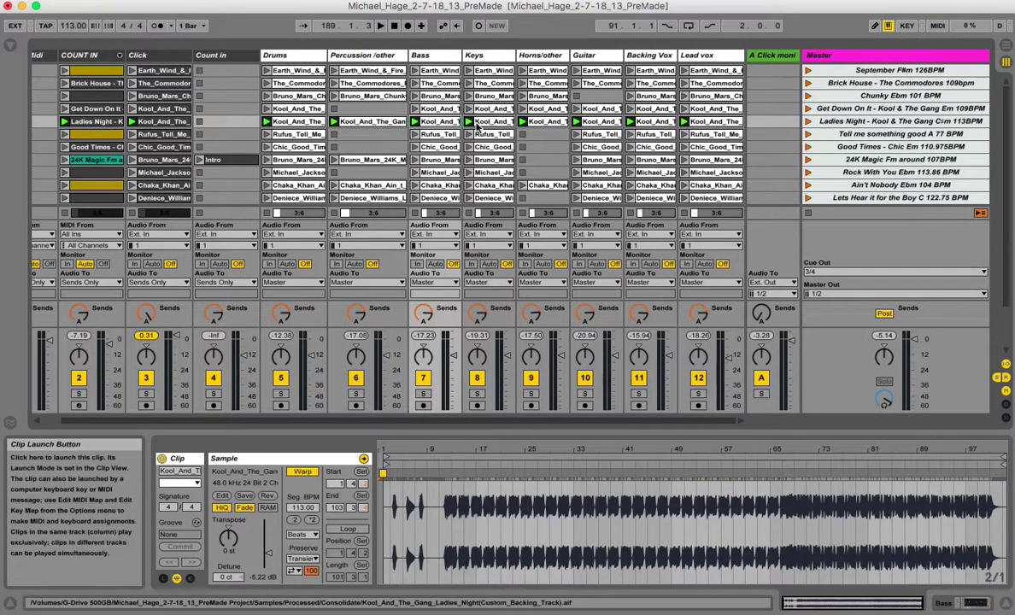
left_click(488, 124)
left_click(549, 124)
left_click(601, 121)
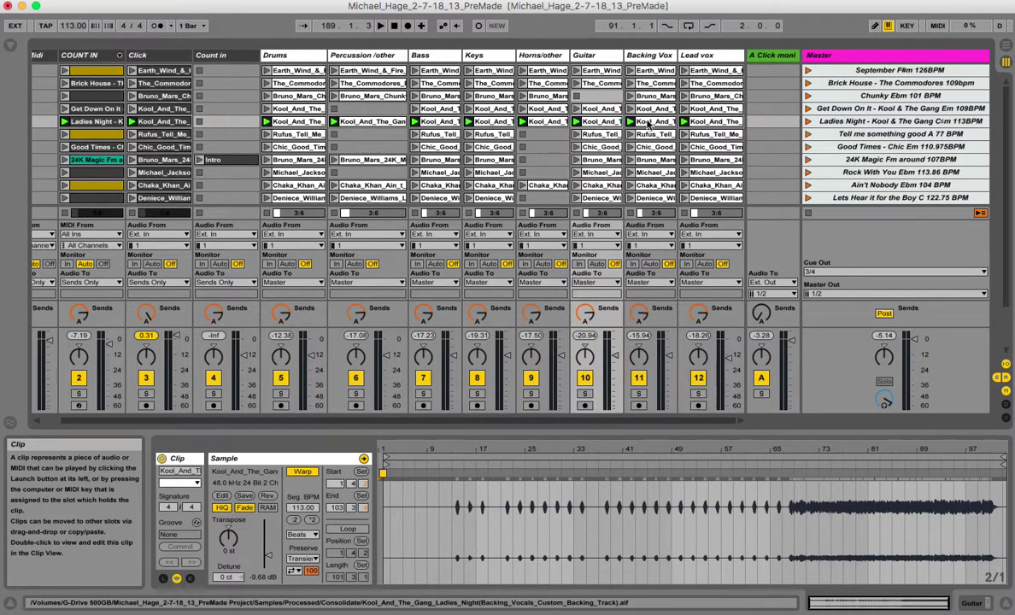
left_click(653, 121)
left_click(707, 123)
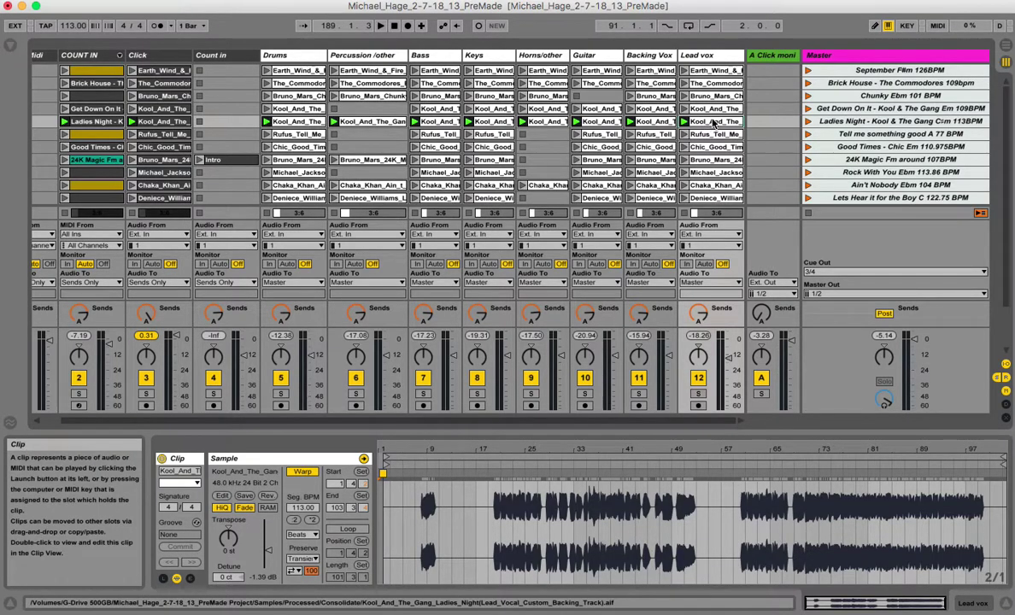
left_click(653, 122)
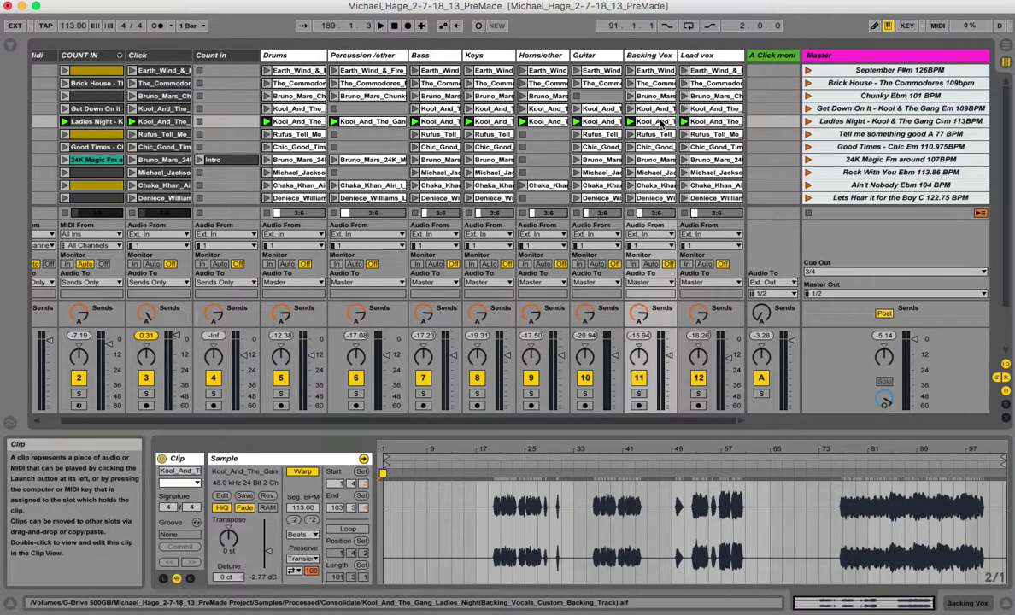
left_click(605, 121)
left_click(538, 121)
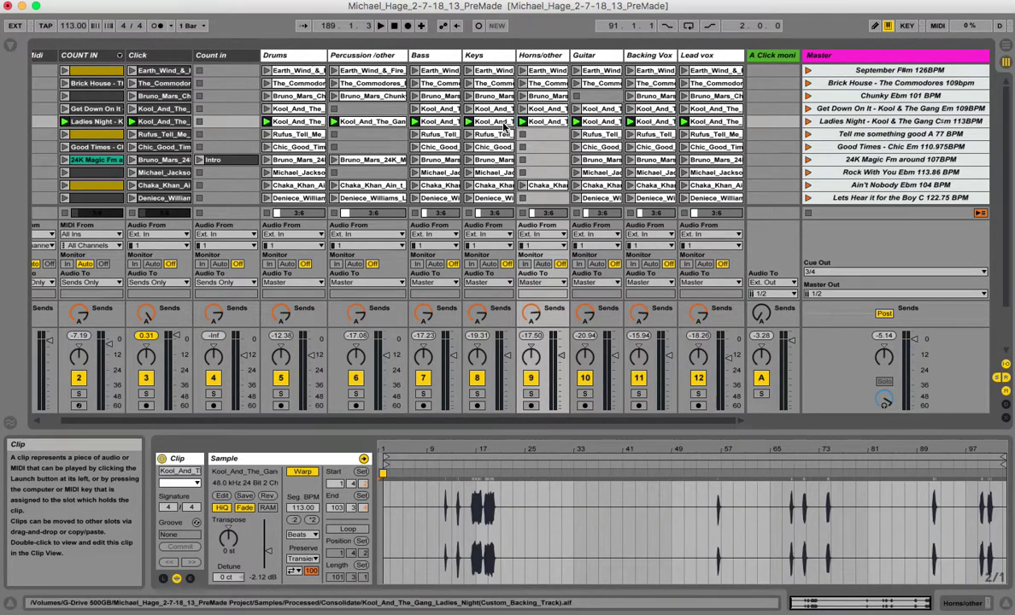
left_click(500, 121)
Step: Set the warp mode of the Ladies Night Bass and Keys clips to Complex Pro
left_click(436, 121)
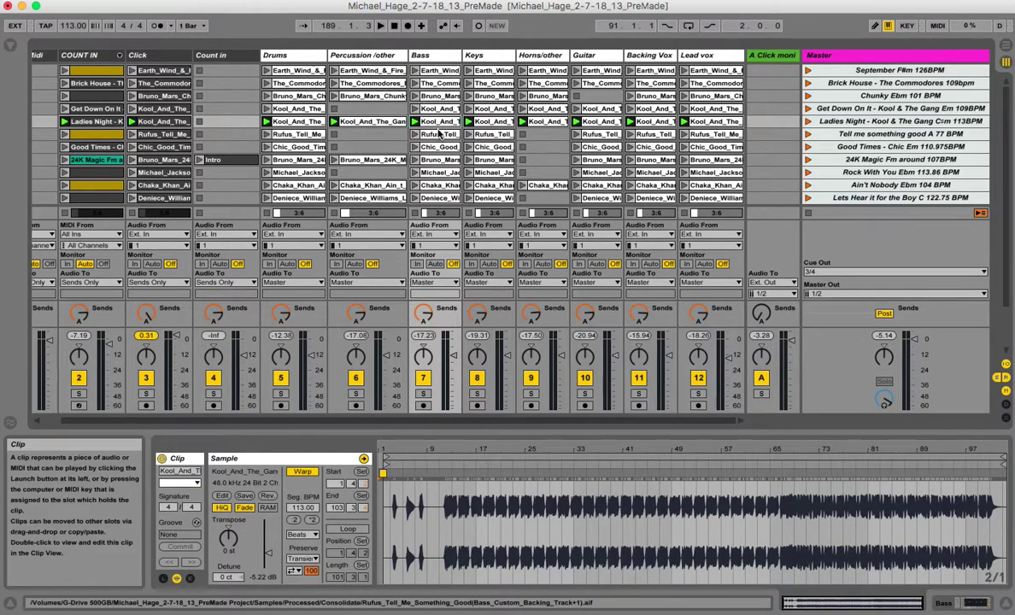
left_click(312, 535)
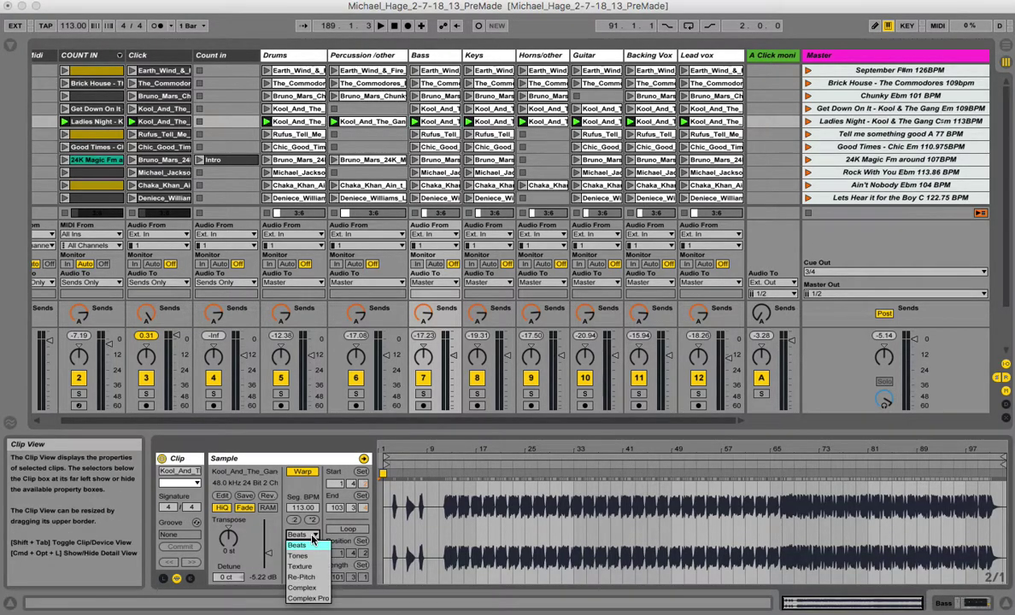
left_click(311, 598)
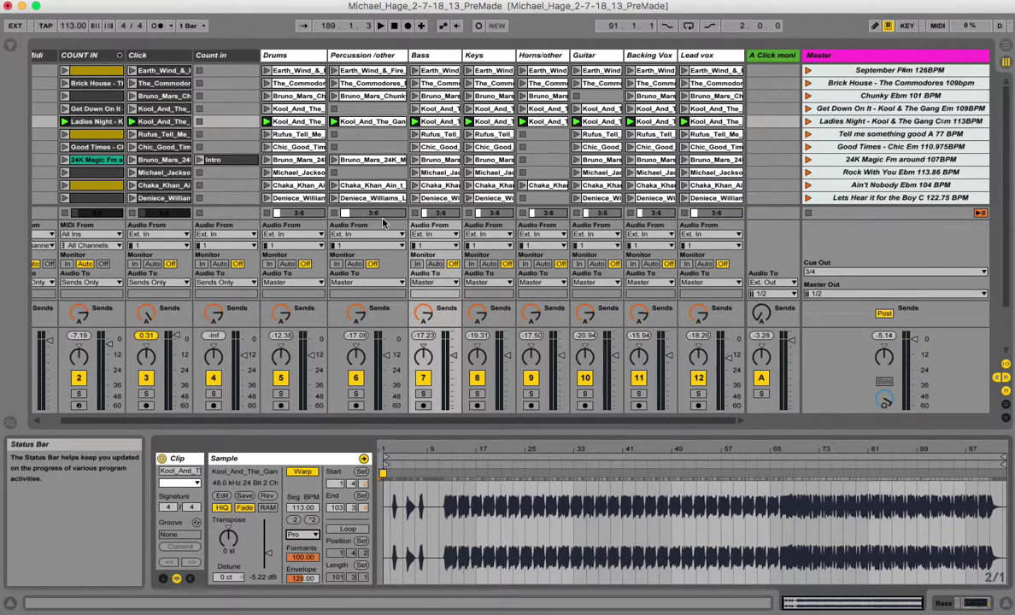
left_click(475, 121)
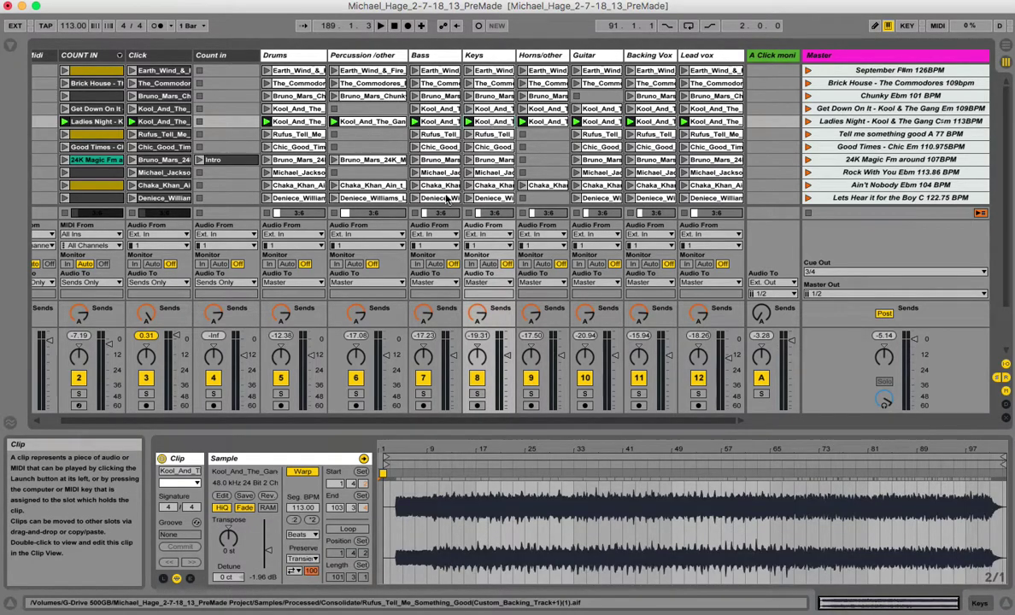
left_click(313, 536)
left_click(311, 597)
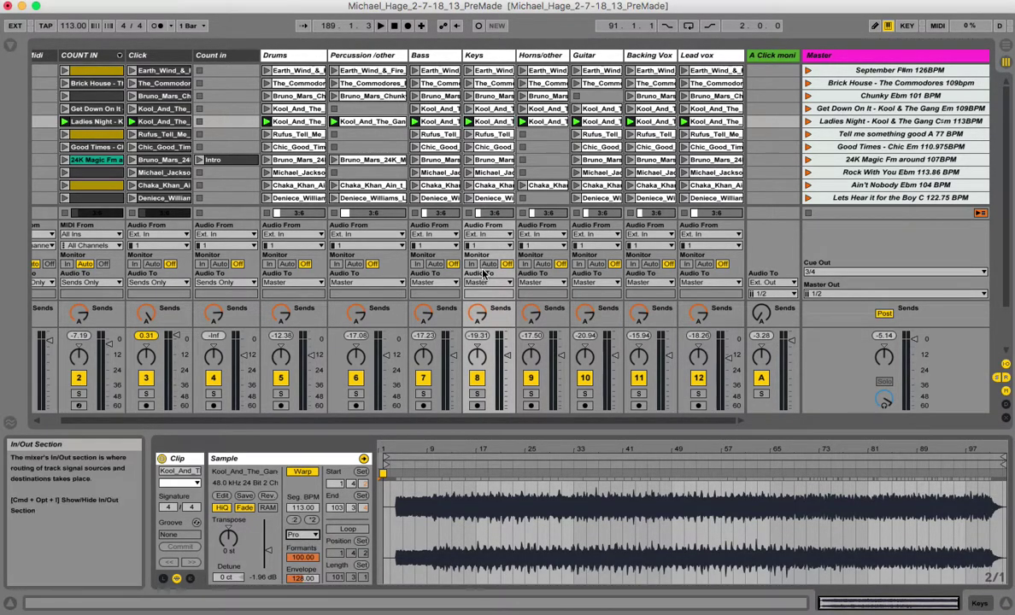
Step: Set the warp mode of the Ladies Night Horns/other clip to Complex Pro
left_click(540, 121)
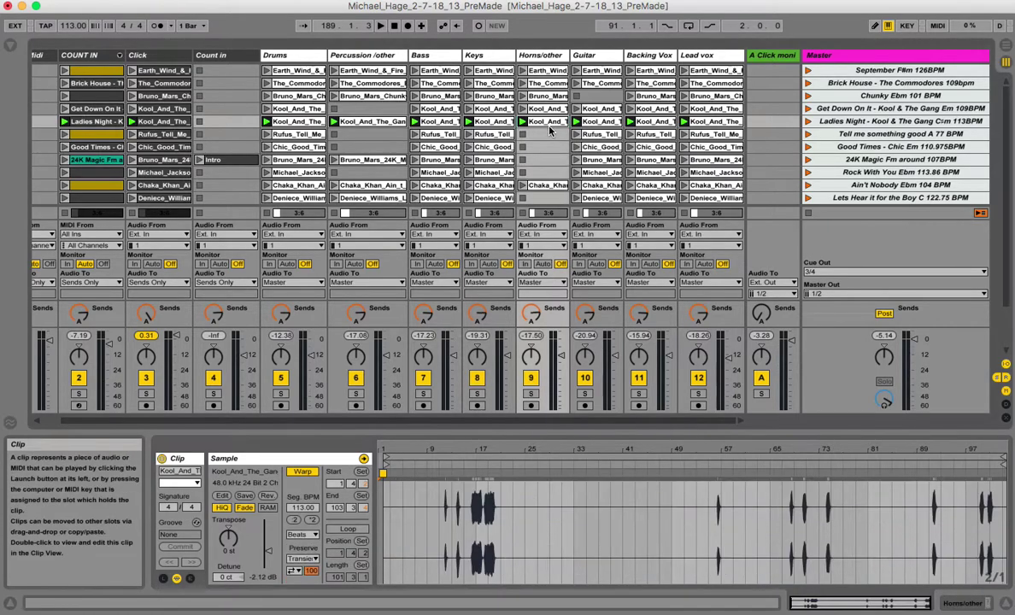
left_click(313, 559)
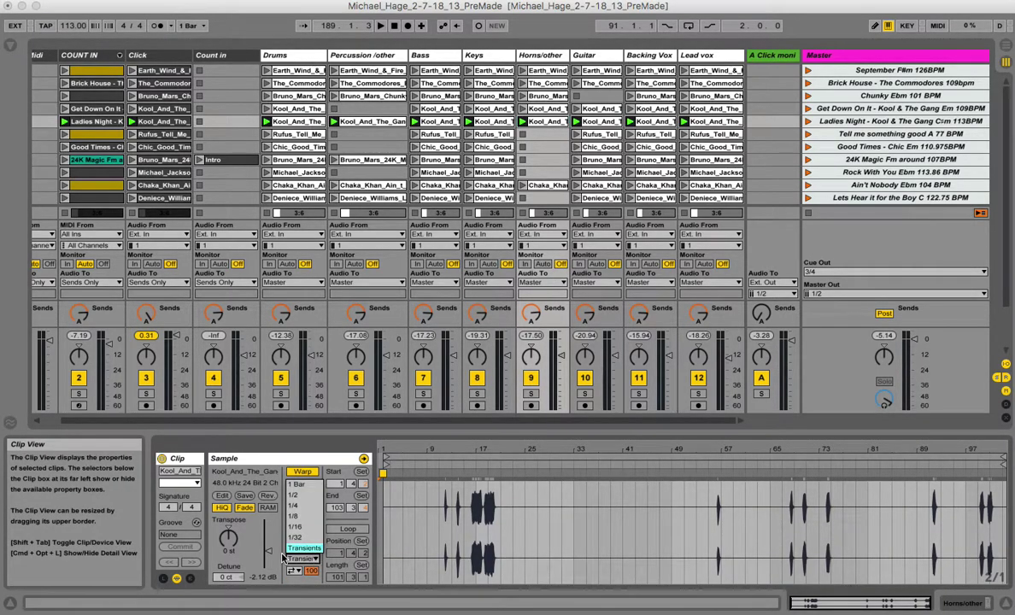
left_click(283, 556)
left_click(302, 535)
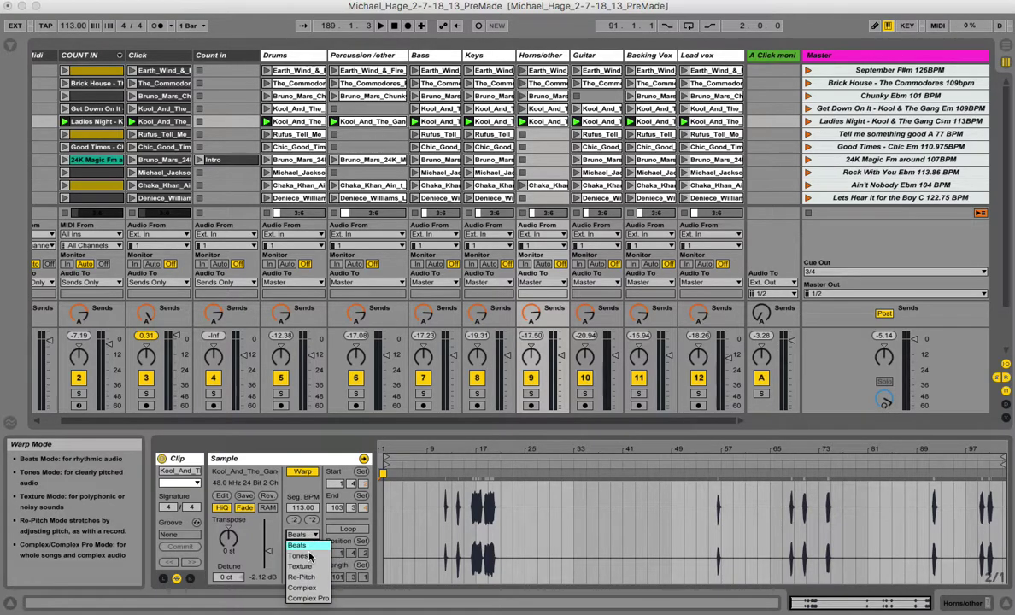
left_click(307, 600)
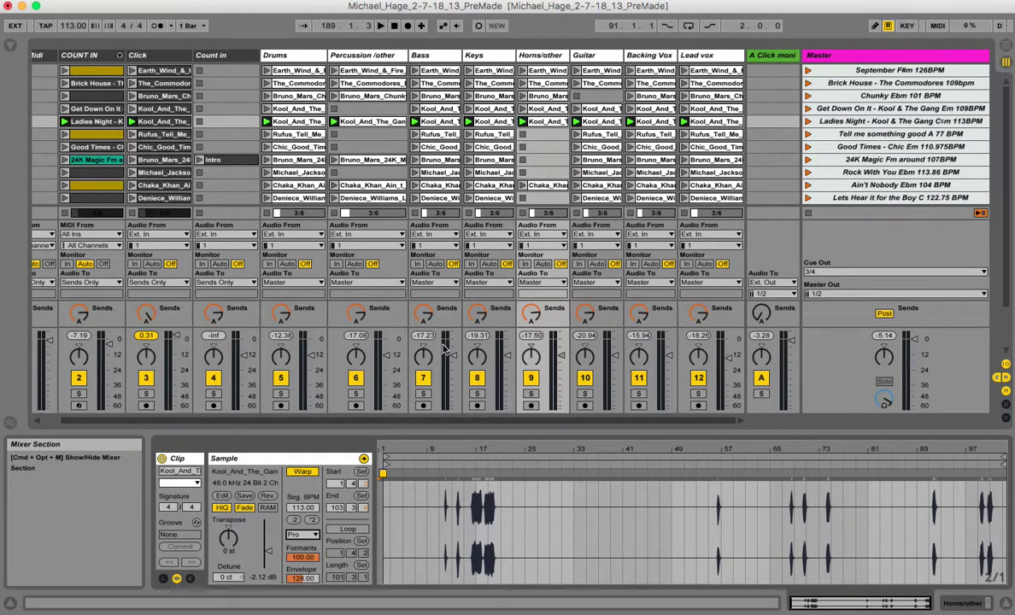
Step: Change the Ladies Night Guitar and Backing Vox clips to the Complex Pro warp mode
left_click(602, 124)
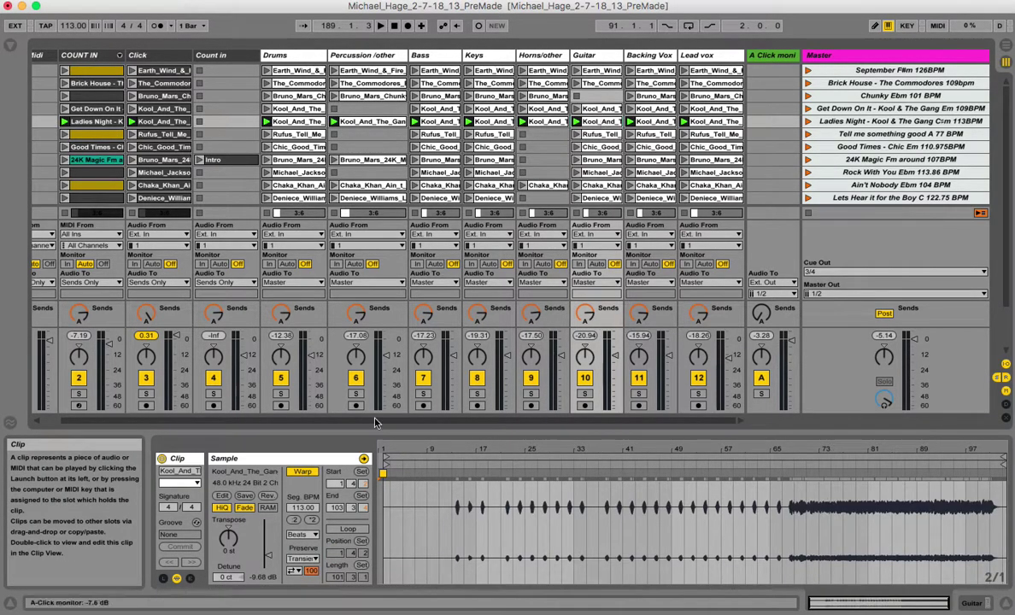
left_click(307, 534)
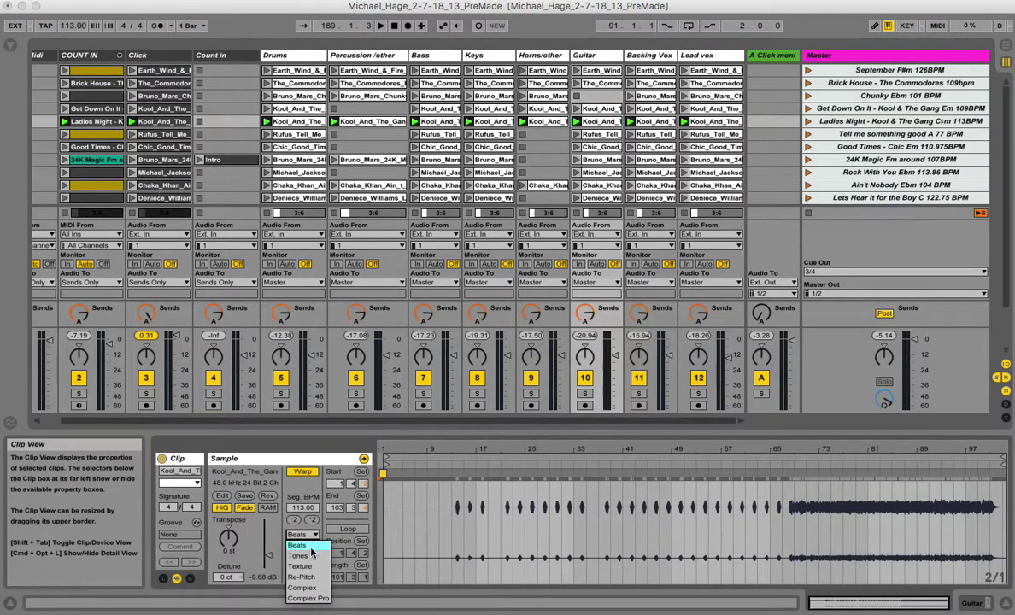
left_click(309, 599)
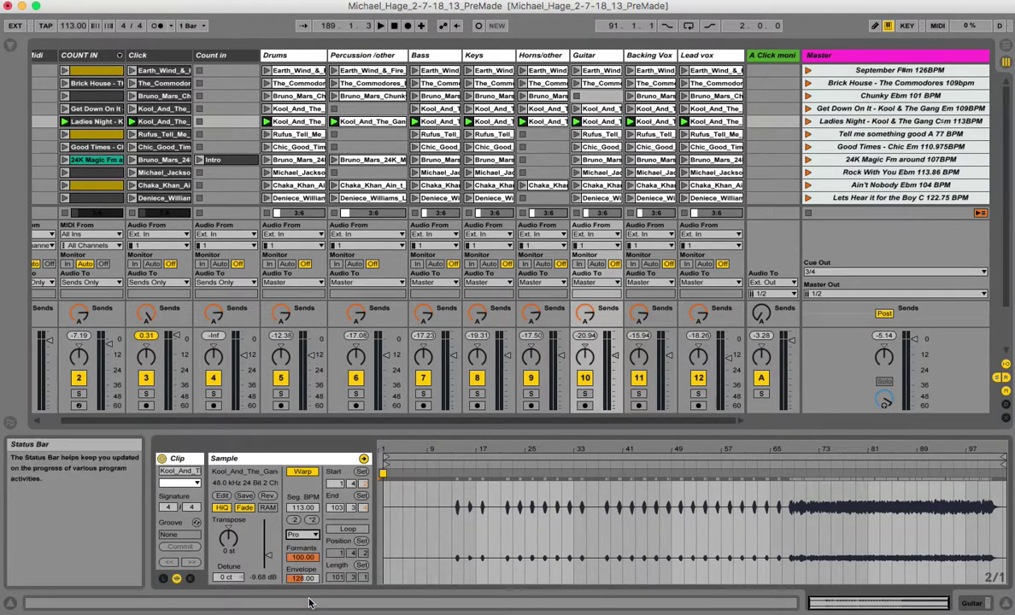
left_click(656, 124)
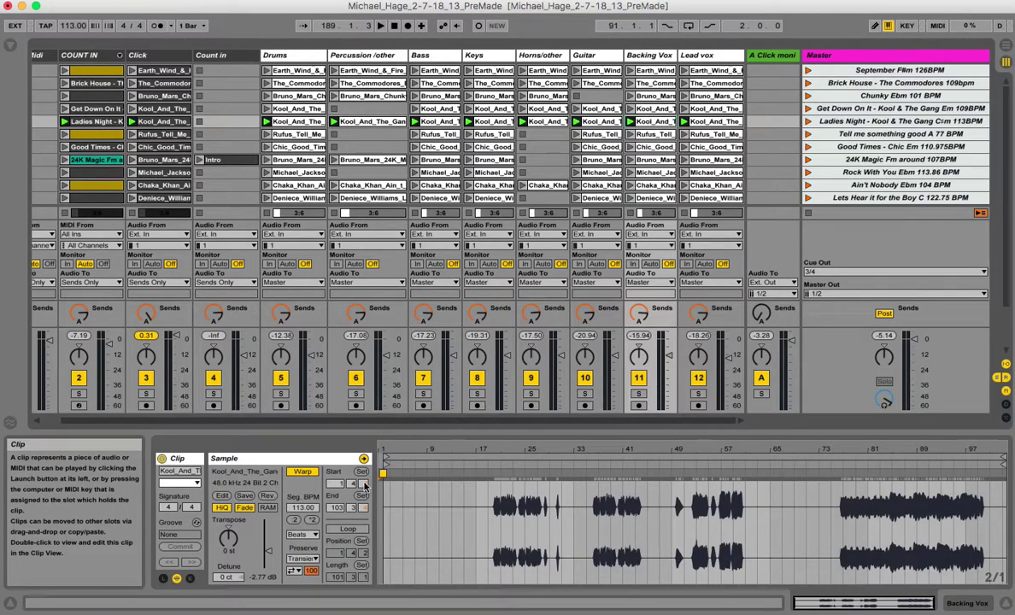
left_click(304, 535)
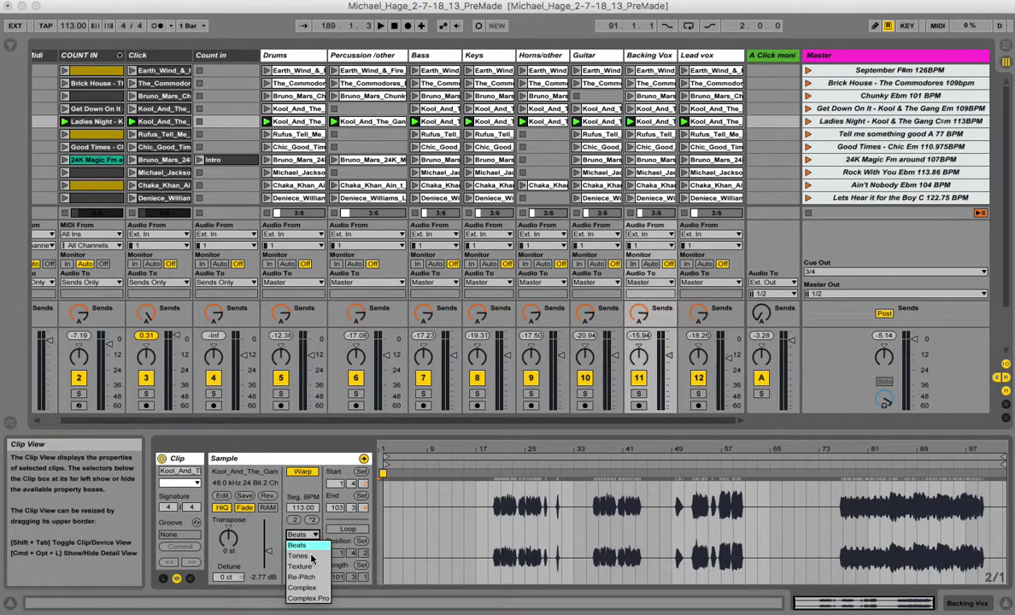
left_click(309, 599)
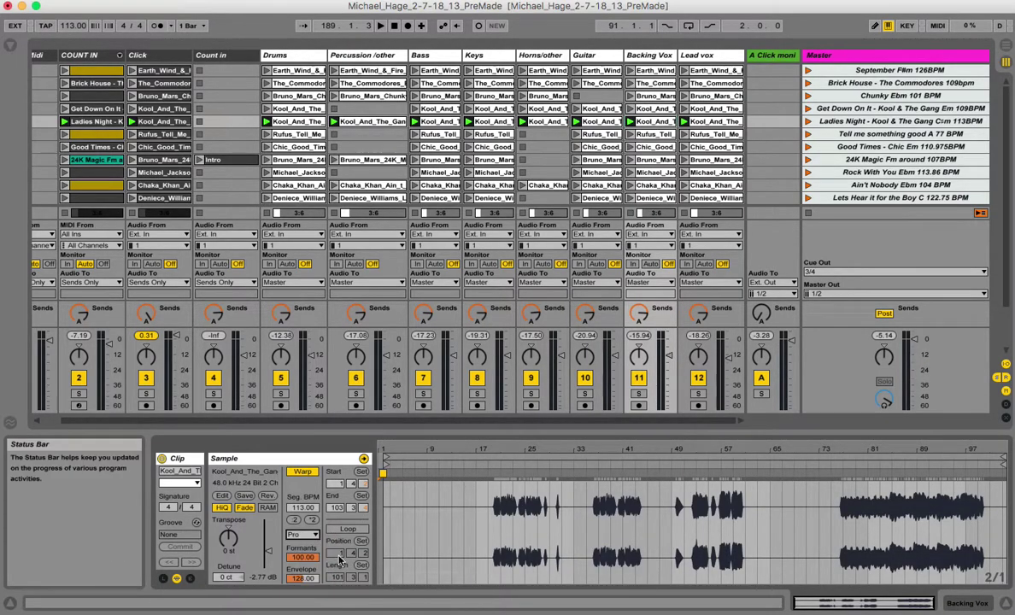
Step: Set the Ladies Night Lead vox clip's warp mode to Complex Pro, and show the Drums clip's sample settings
left_click(708, 125)
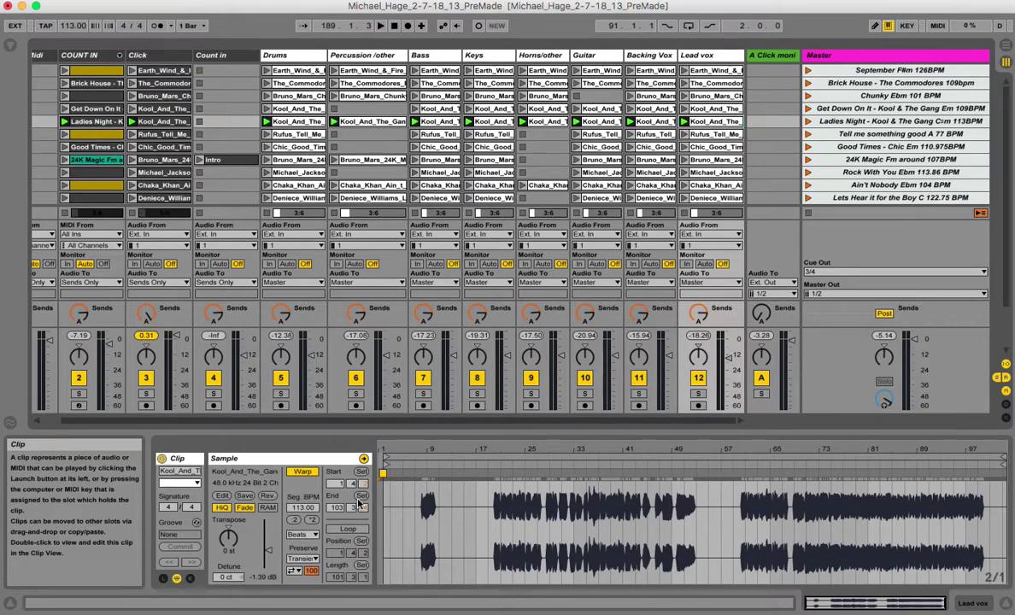
left_click(304, 534)
left_click(306, 598)
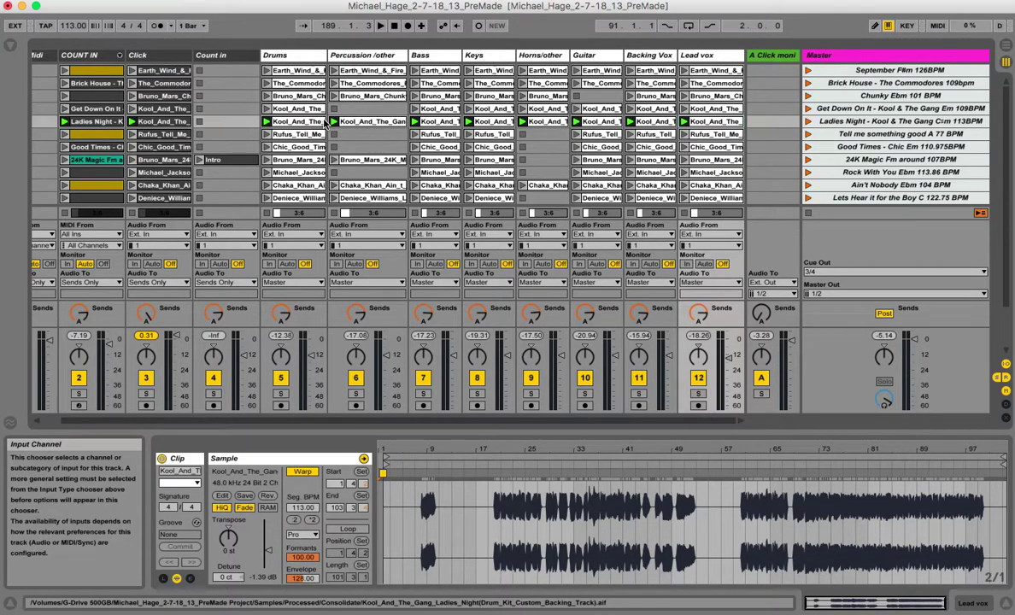
left_click(291, 125)
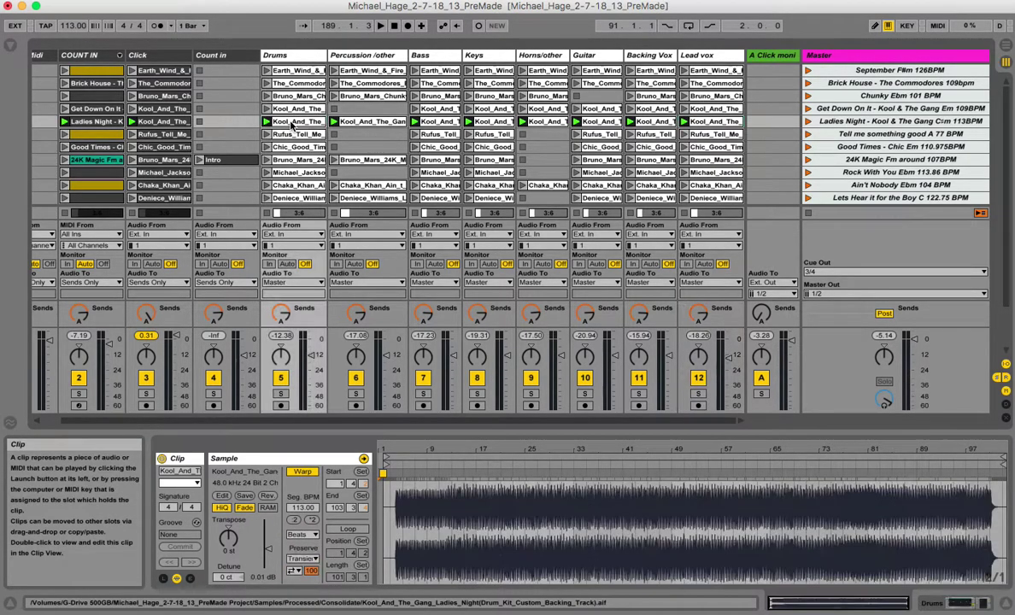
Step: Launch the Ladies Night scene and examine the sample settings of its Percussion /other and Drums clips
left_click(363, 121)
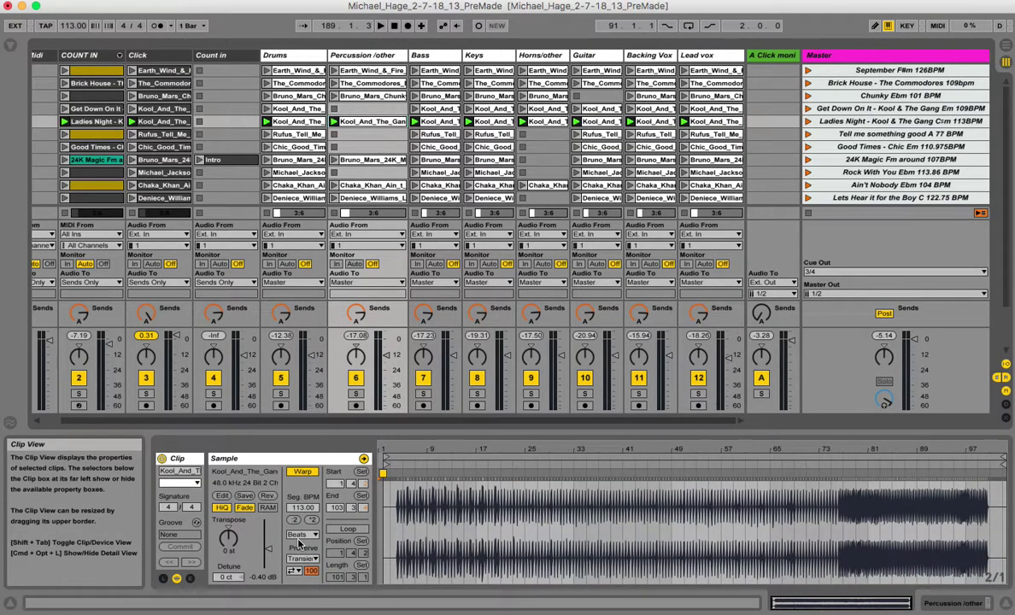
left_click(807, 124)
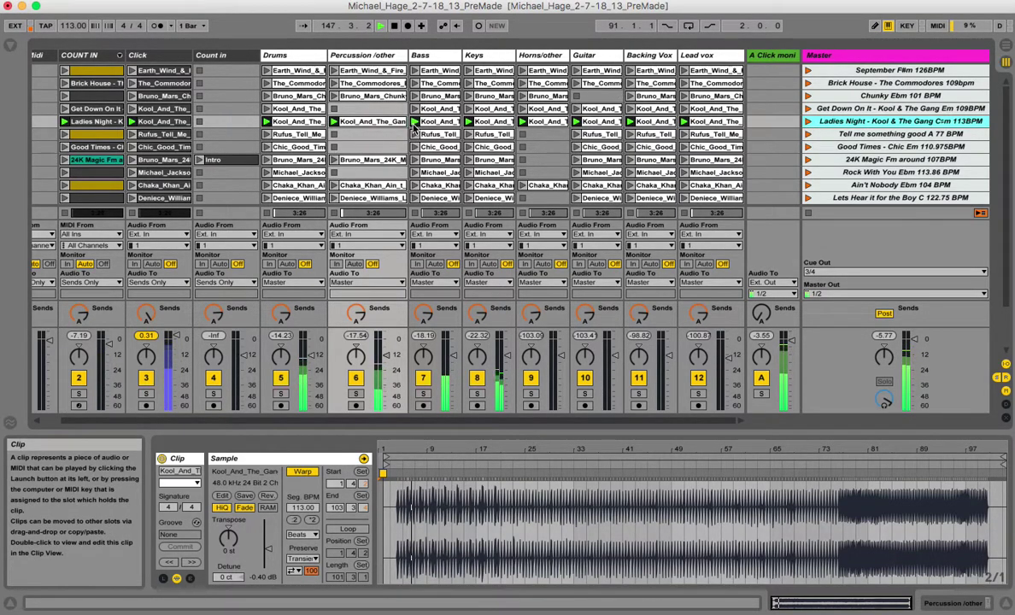
left_click(291, 122)
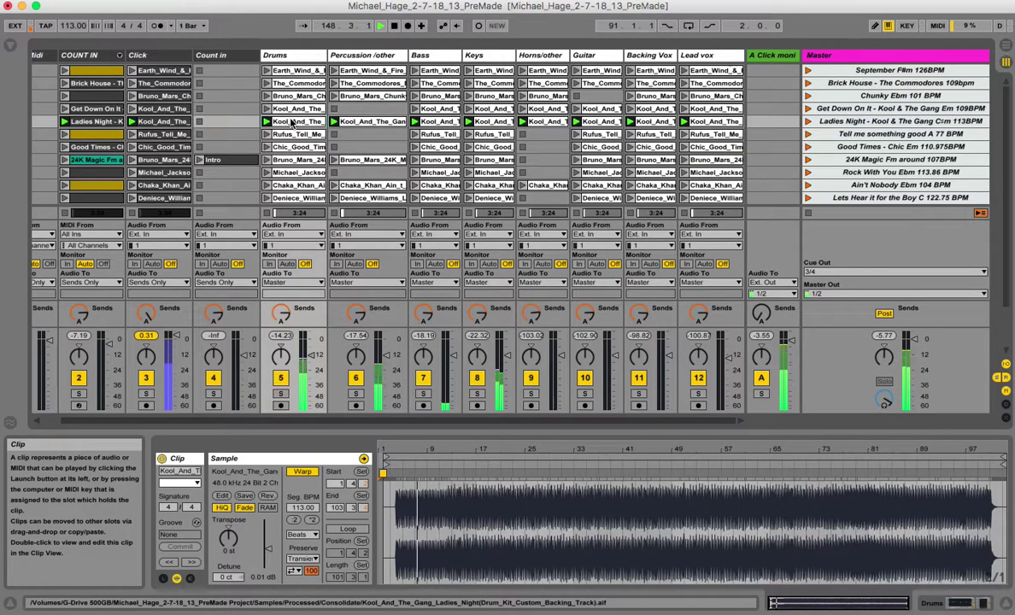
Step: Transpose the six Ladies Night clips from Bass through Lead vox by 1 semitone during playback, and stop playback
left_click(438, 123)
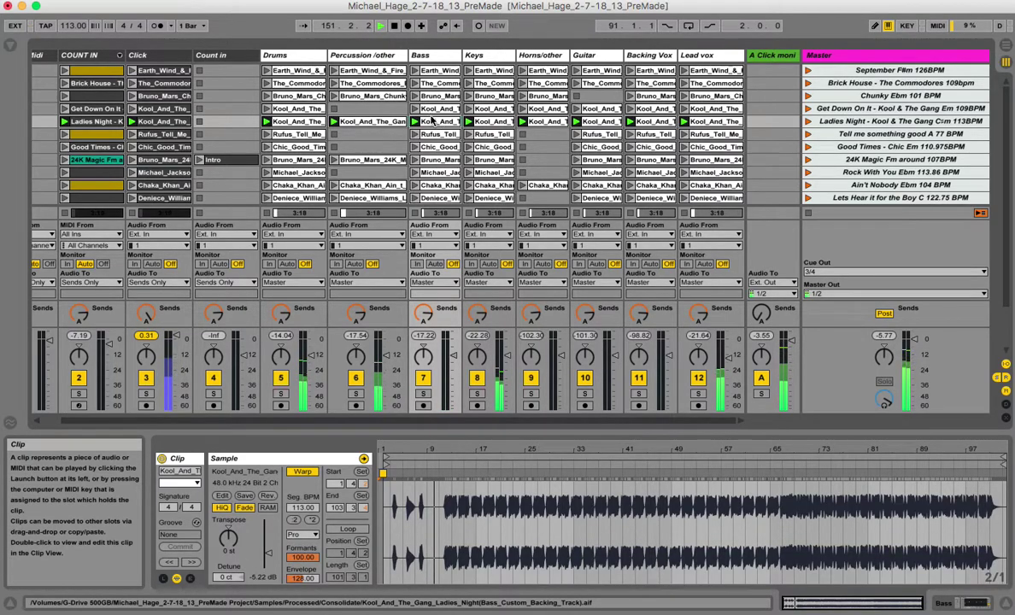
left_click(707, 121)
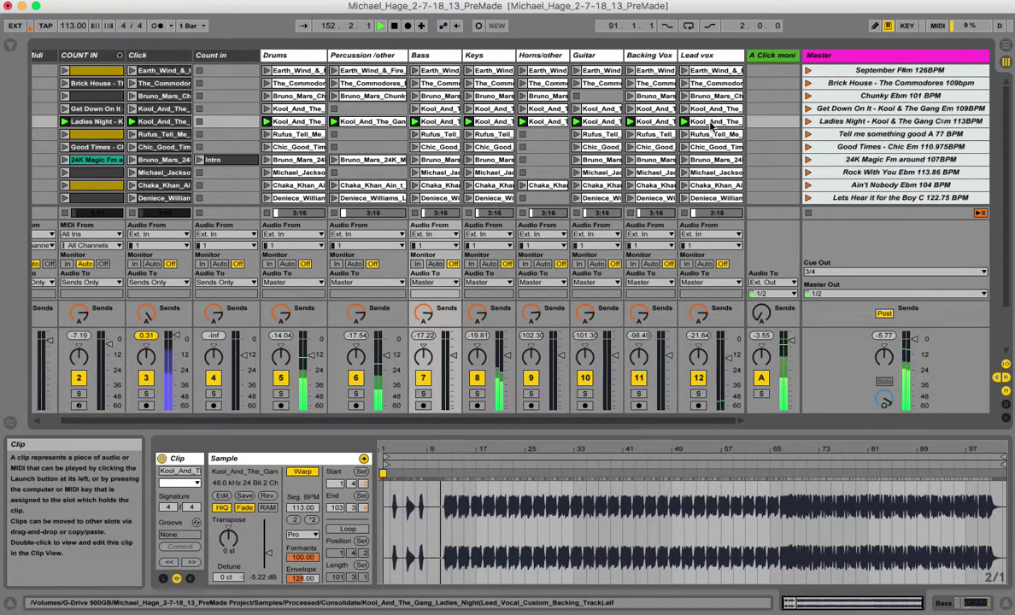
left_click(371, 122, "shift")
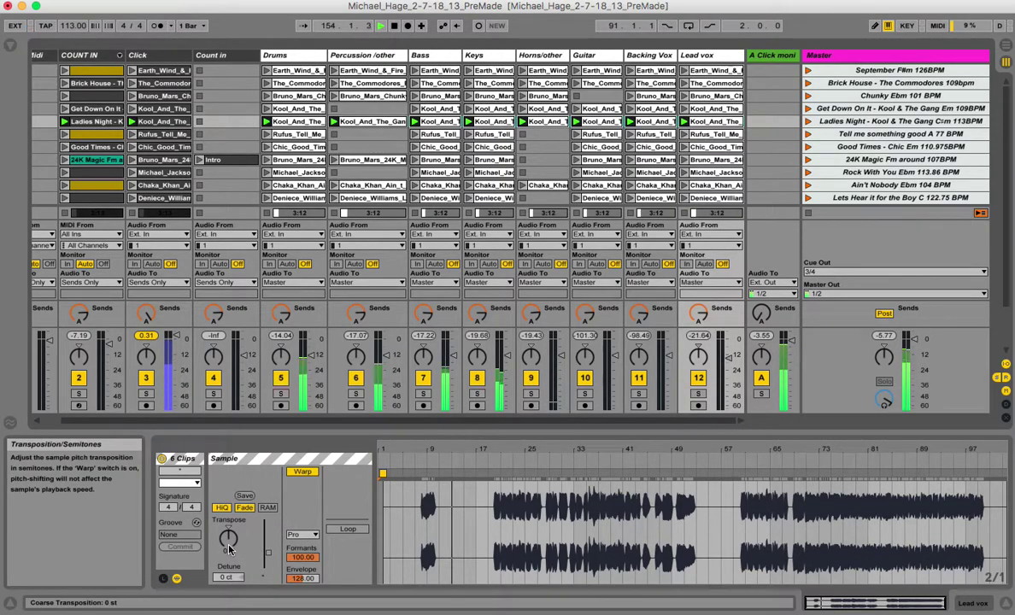
left_click_drag(229, 549, 229, 513)
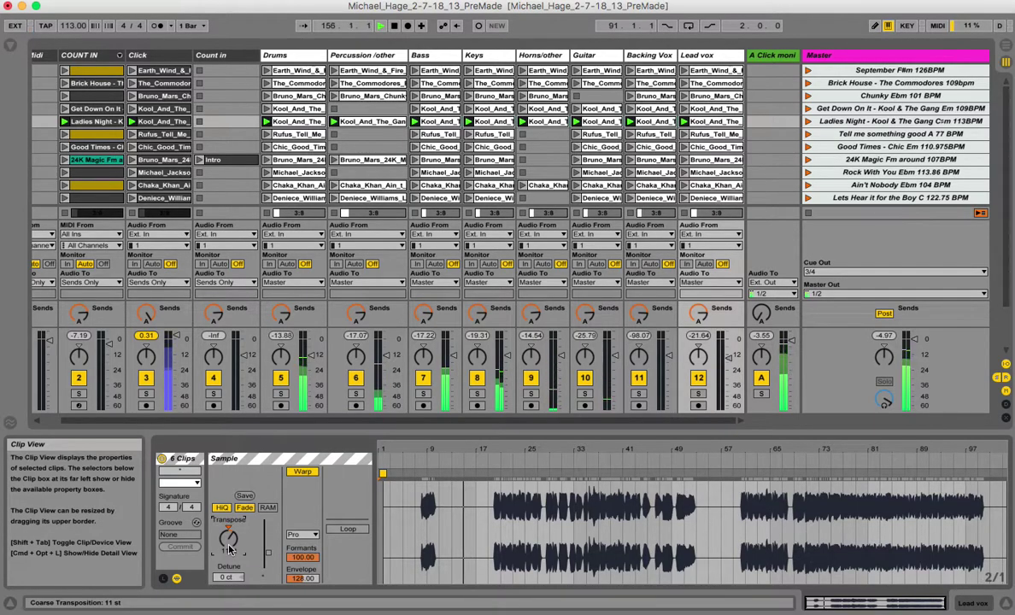
left_click_drag(229, 550, 229, 589)
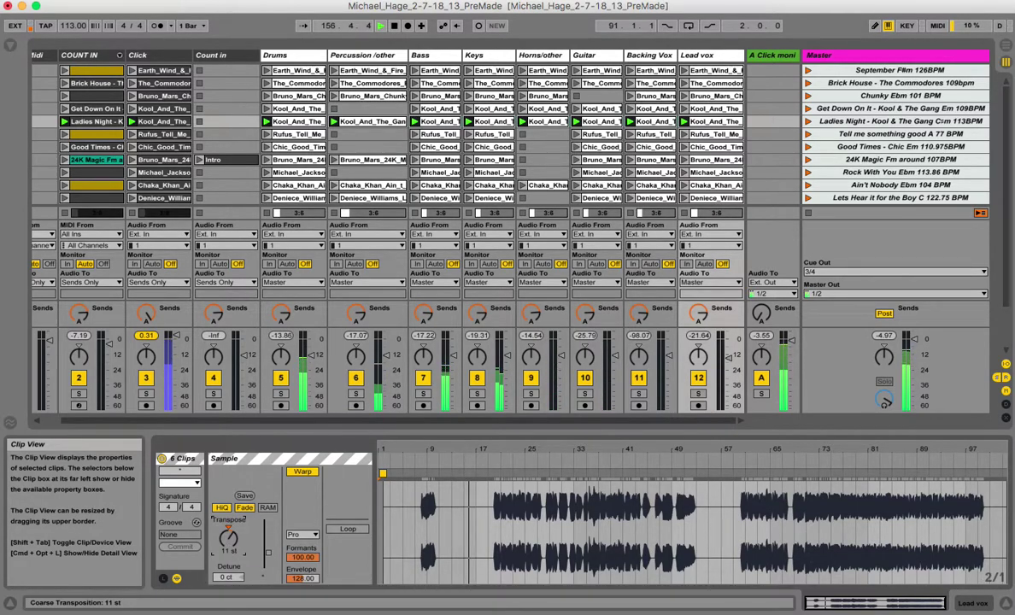
left_click_drag(229, 549, 229, 527)
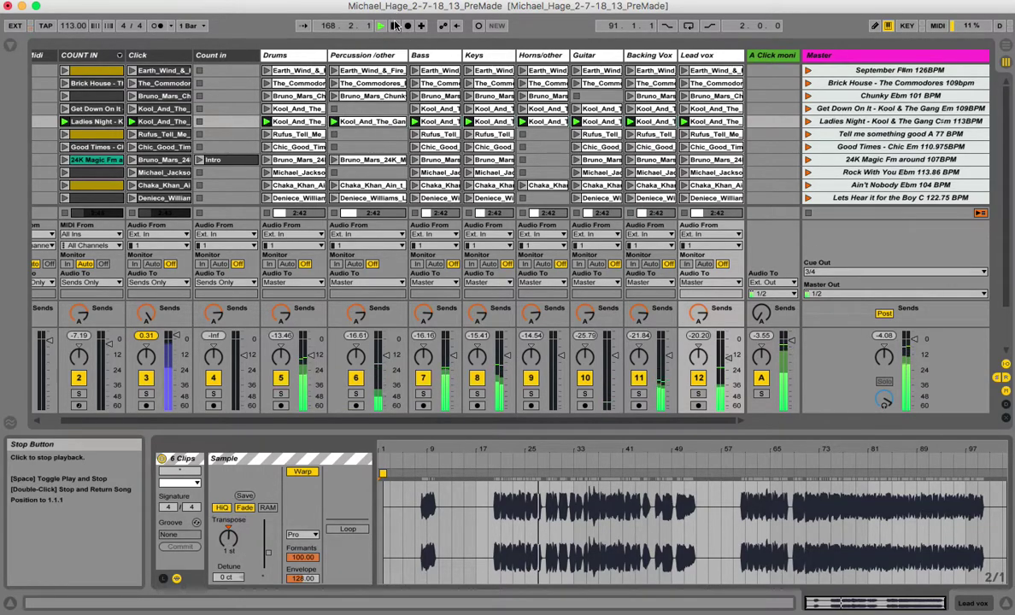
key("space")
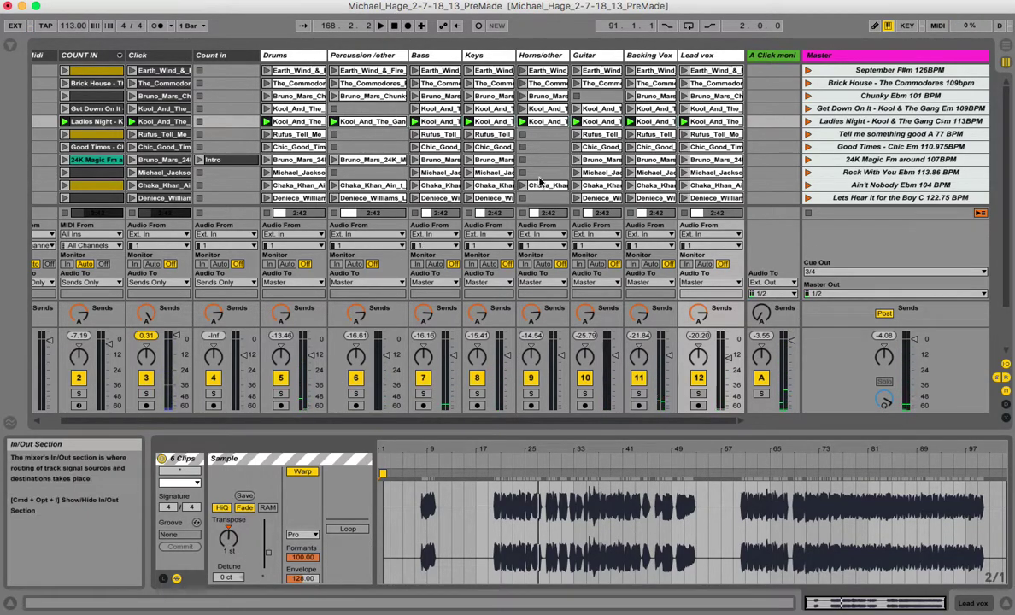
Step: View the transposed Ladies Night Lead vox clip's settings, and launch the 24K Magic scene
left_click(712, 121)
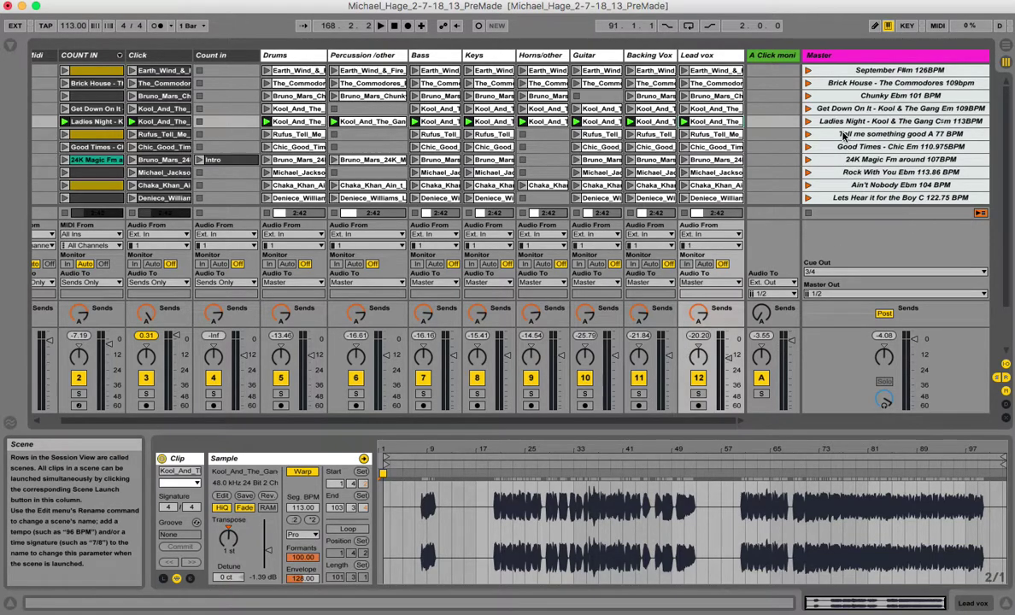
scroll(845, 159, "down", 2)
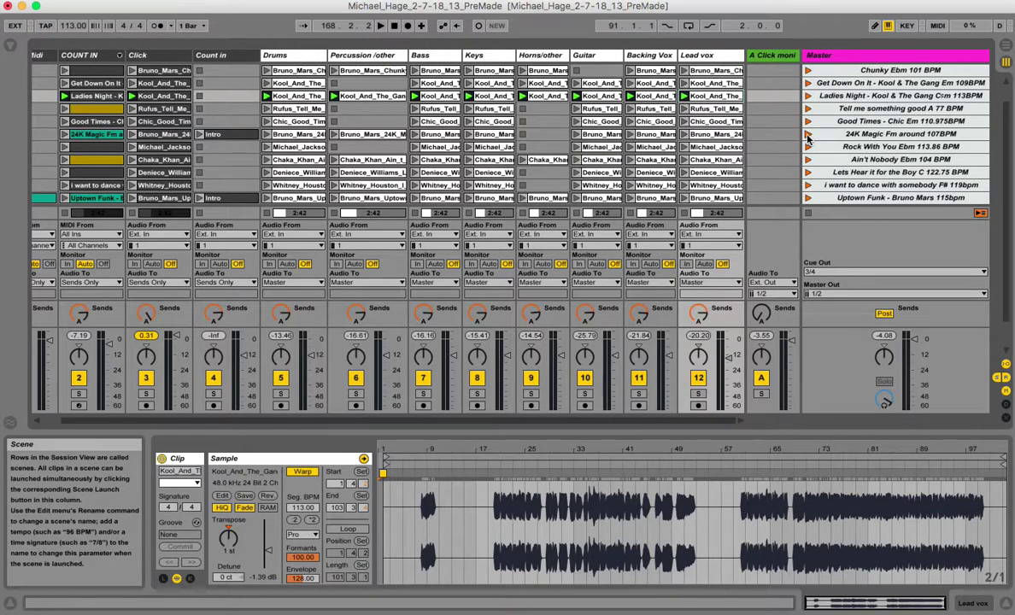
left_click(808, 135)
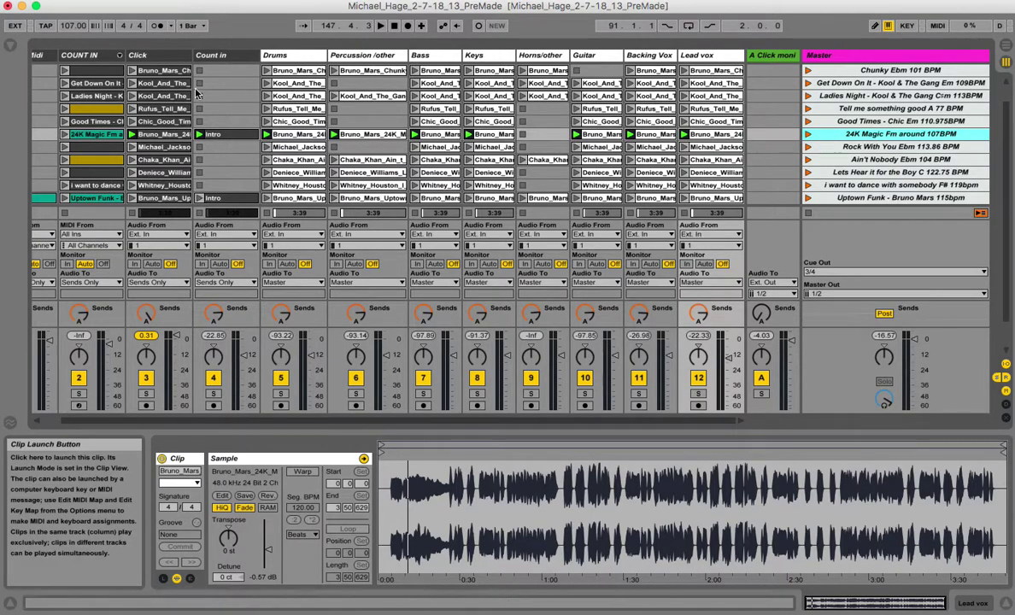
Step: Enable warping on the 24K Magic Click clip and examine the start of its waveform up close
left_click(147, 139)
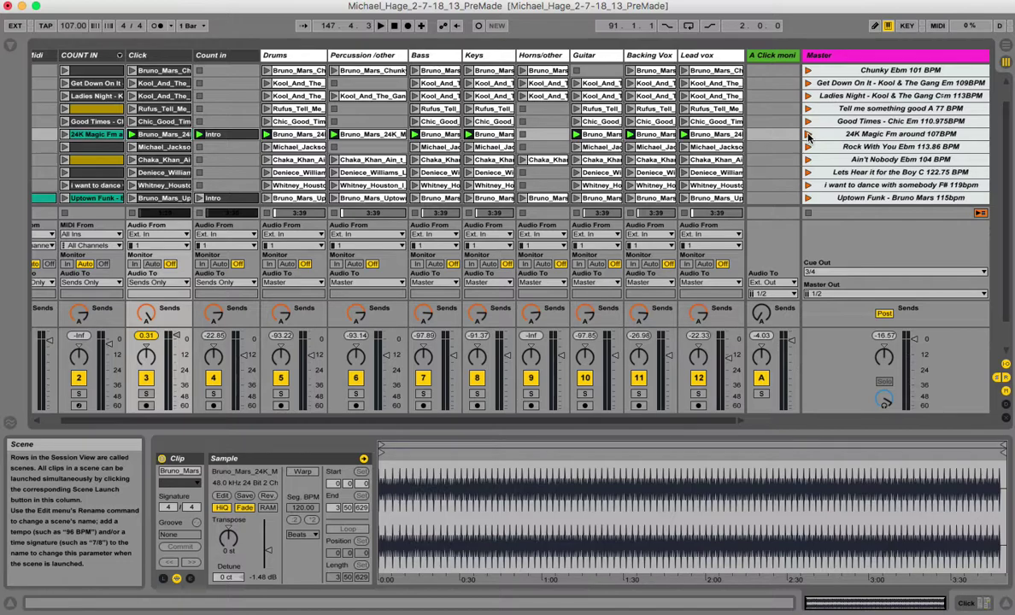
left_click(302, 472)
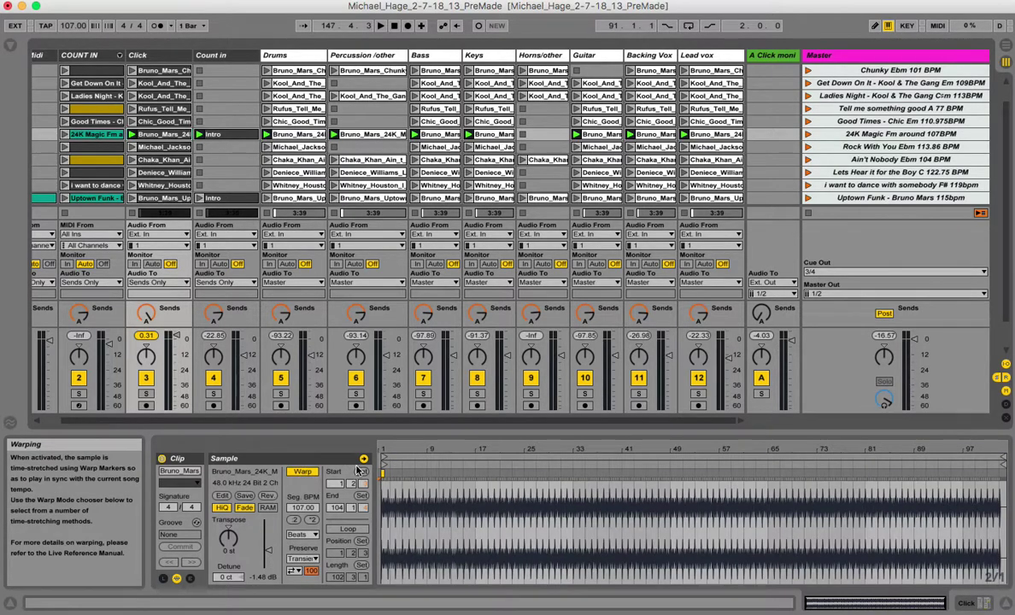
mouse_move(391, 459)
left_mouse_down()
mouse_move(403, 548)
mouse_move(346, 235)
left_mouse_up()
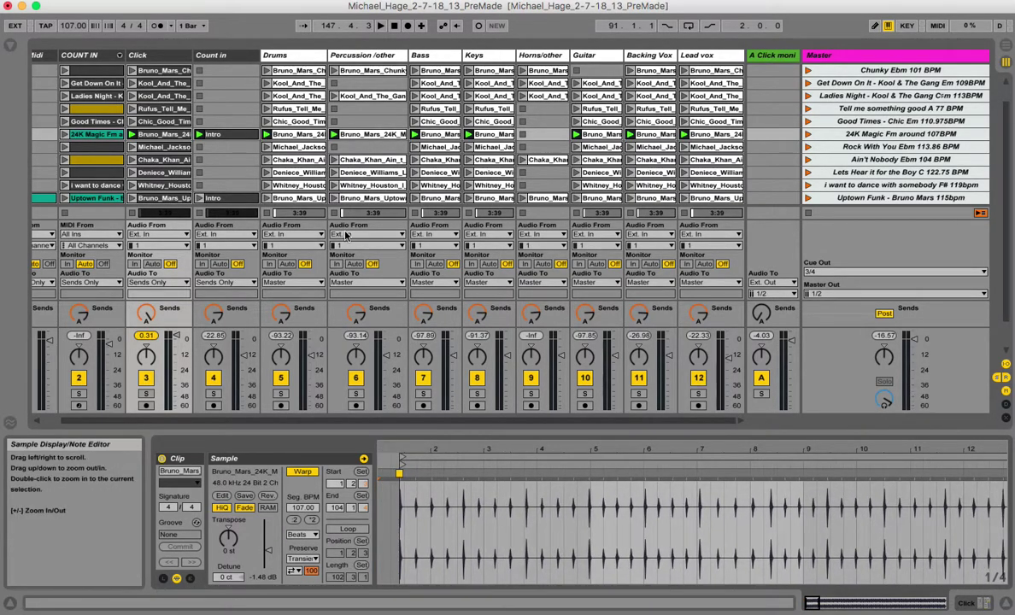
Step: Select all nine 24K Magic audio clips from Click through Lead vox and turn on warping for them together
left_click(288, 137)
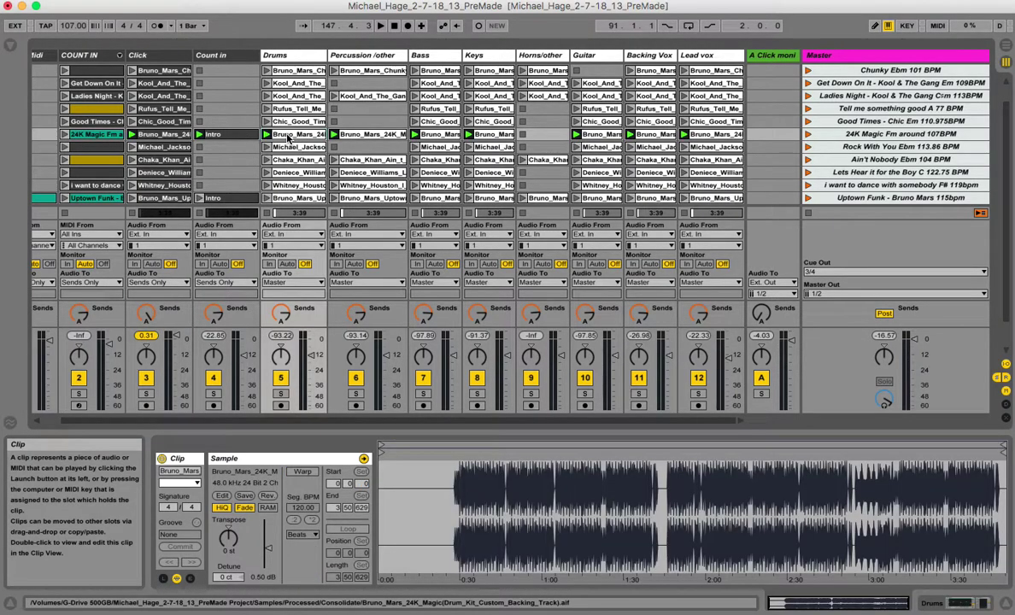
left_click(222, 133)
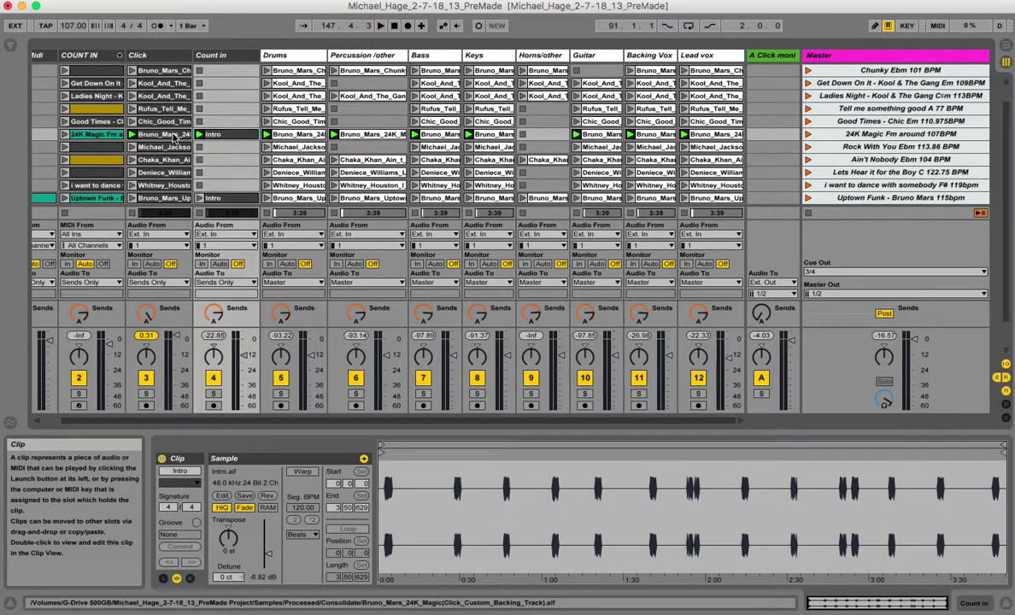
left_click(173, 137)
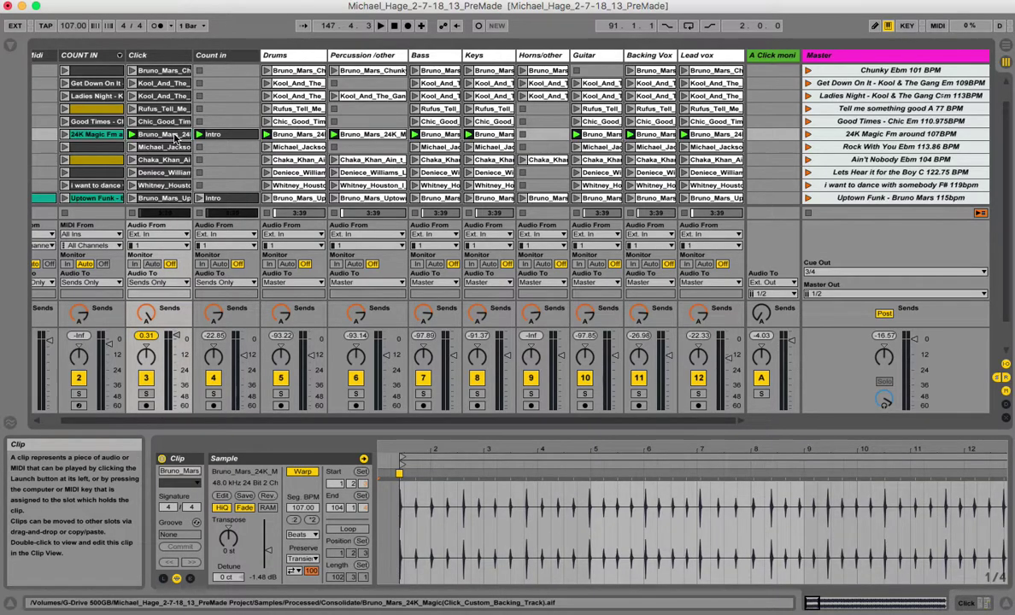
left_click(705, 135, "shift")
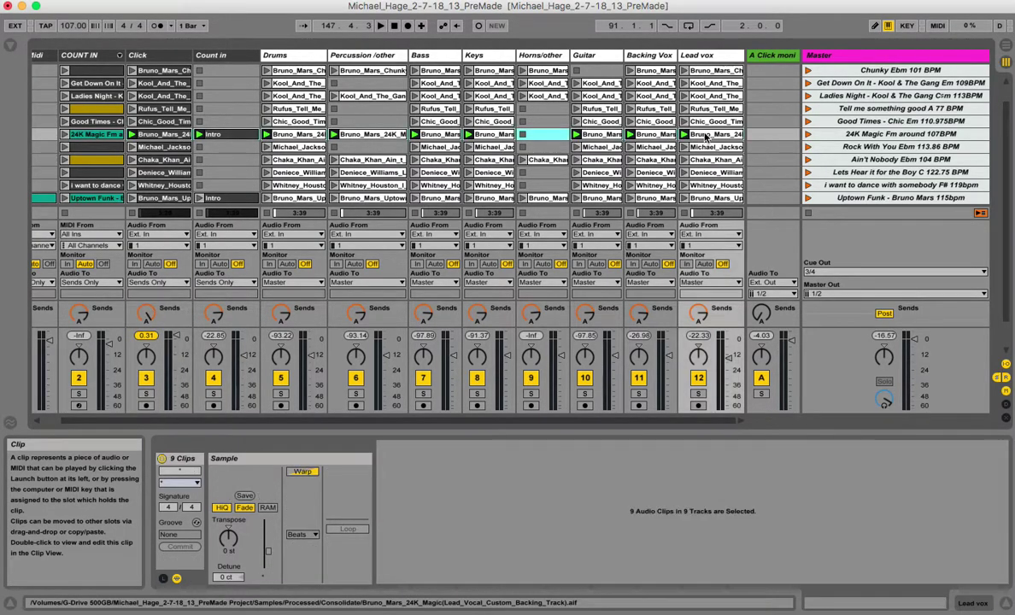
left_click(303, 472)
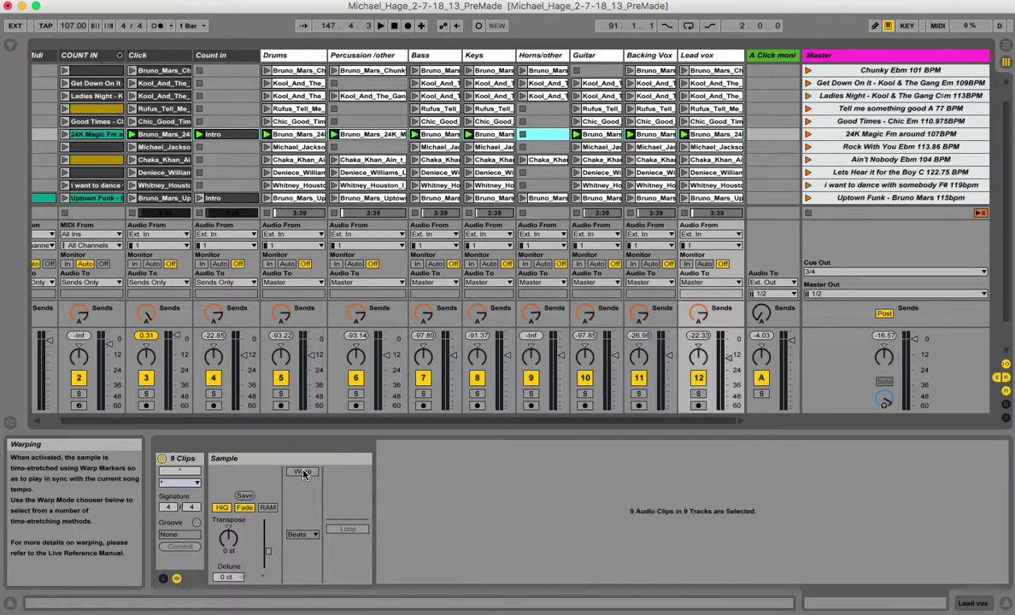
left_click(304, 472)
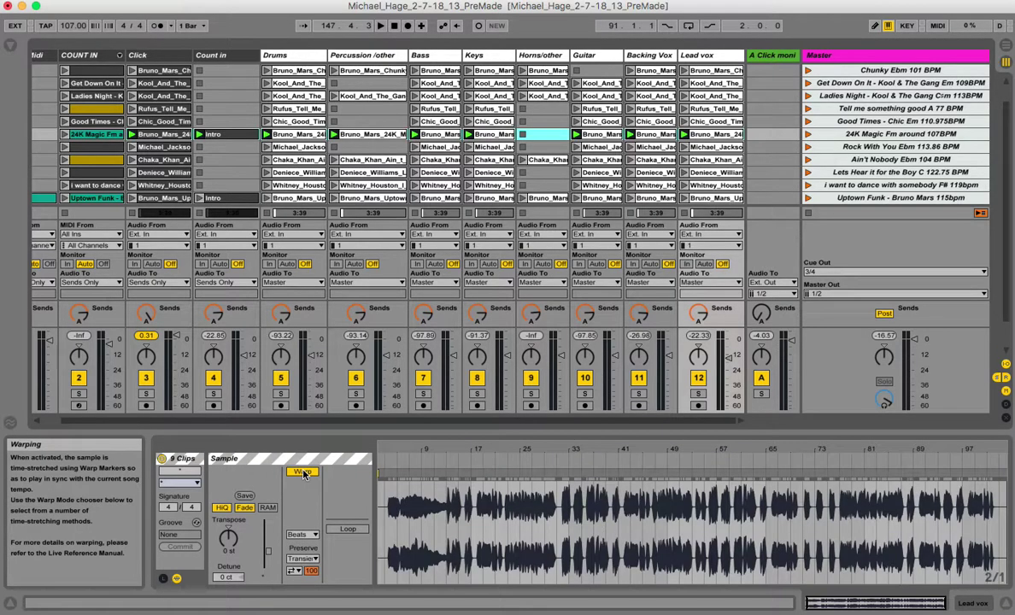
Step: Play the 24K Magic scene briefly, and set its Lead vox clip's warp mode to Complex Pro with playback stopped
left_click(807, 134)
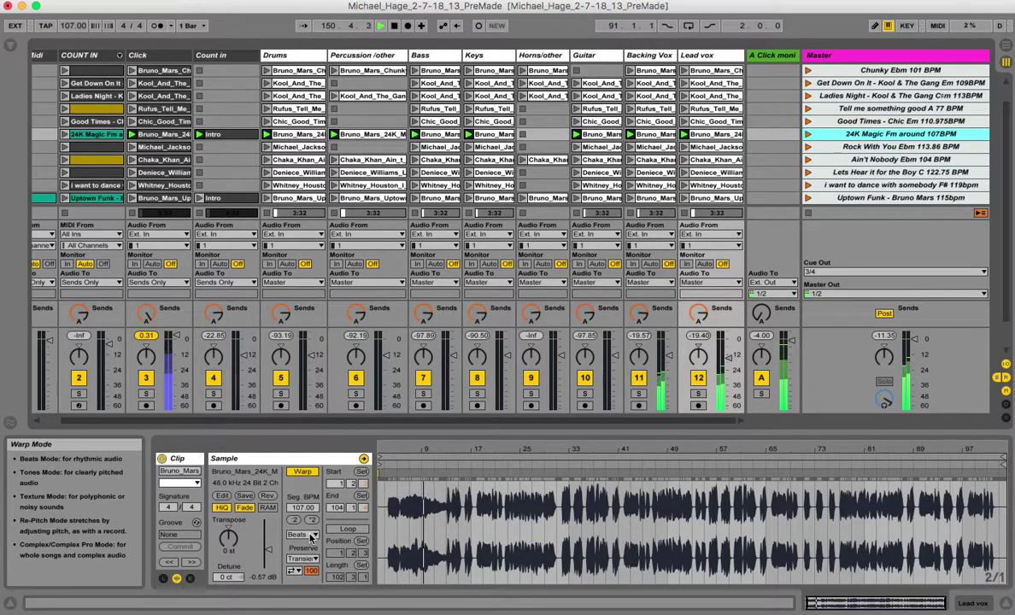
key("space")
left_click(780, 133)
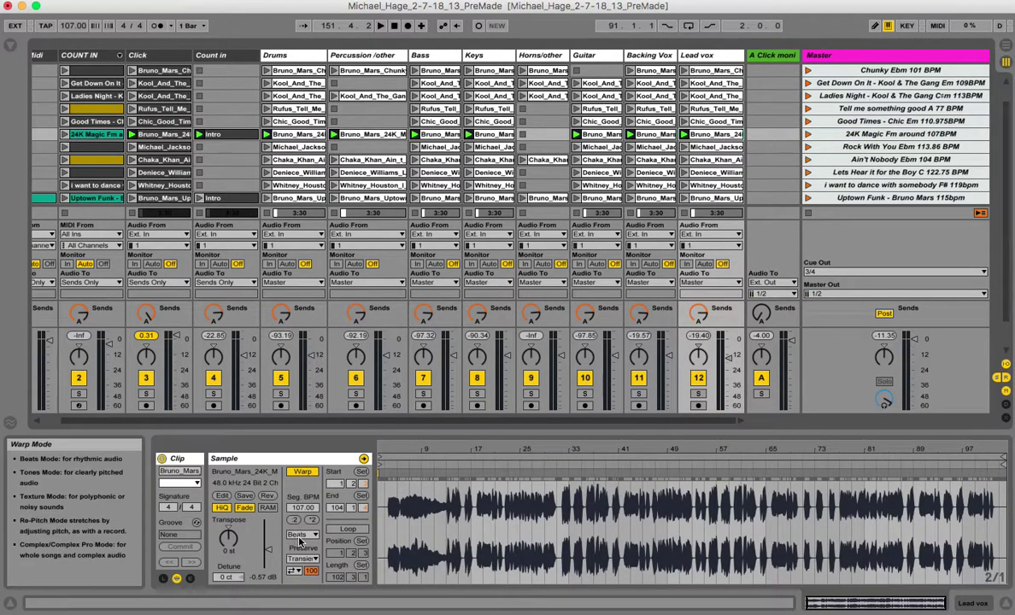
left_click(301, 533)
left_click(301, 598)
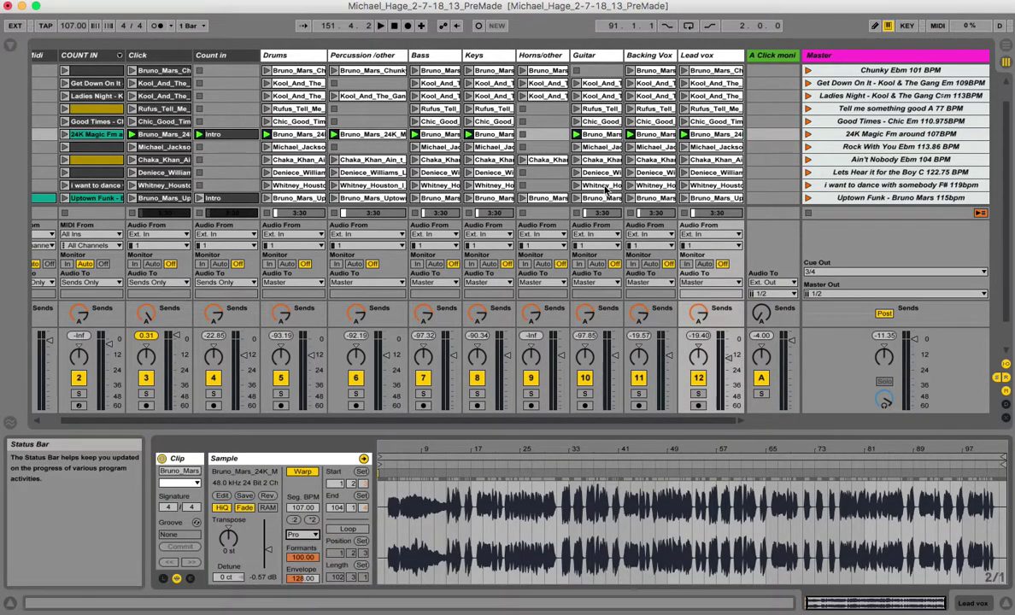
Step: Set the warp mode of the 24K Magic Backing Vox and Guitar clips to Complex Pro
left_click(638, 314)
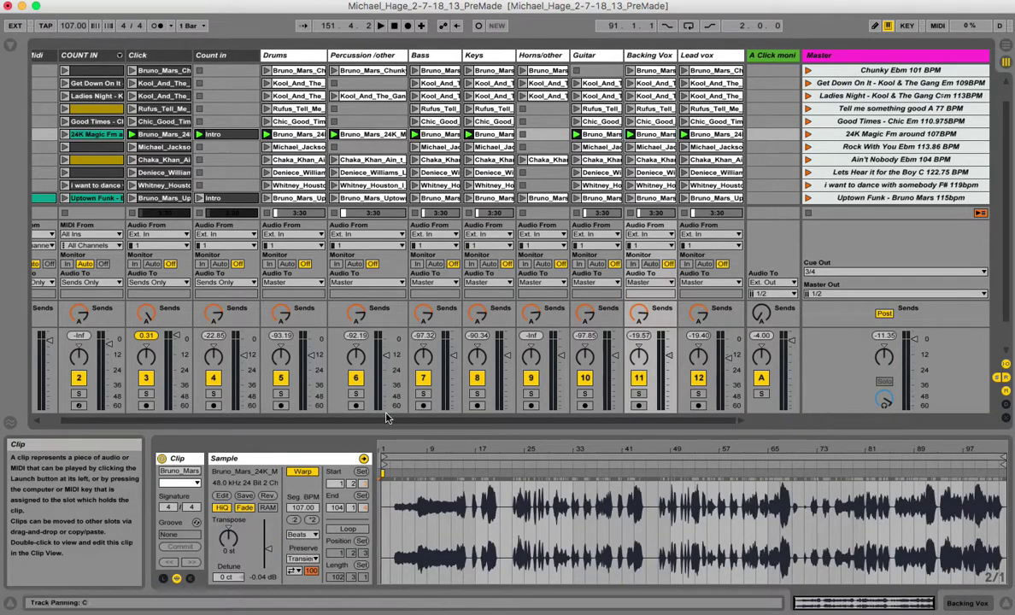
left_click(301, 534)
left_click(302, 597)
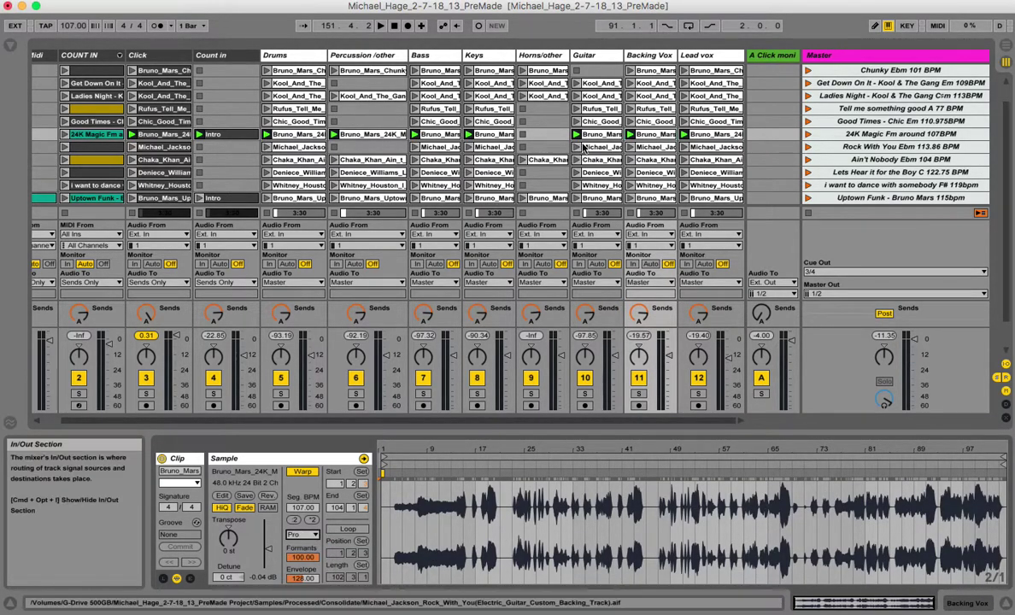
key("Left")
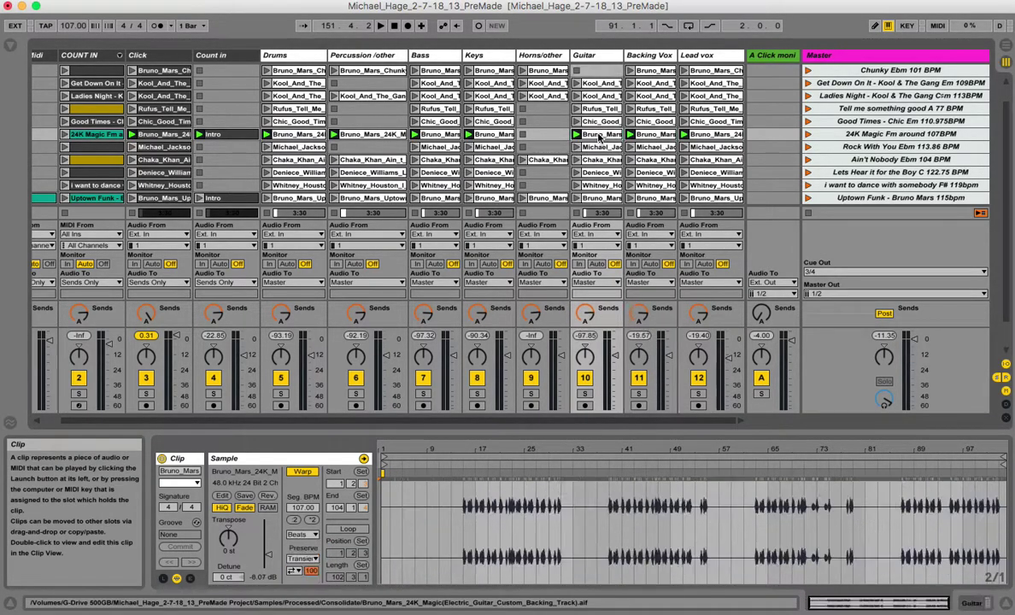
left_click(301, 534)
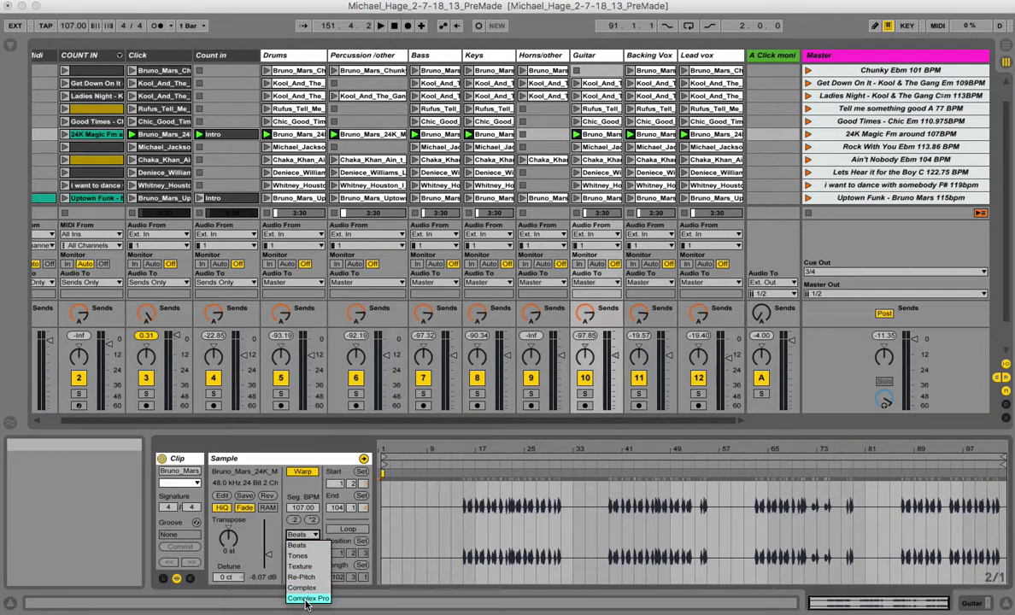
left_click(308, 597)
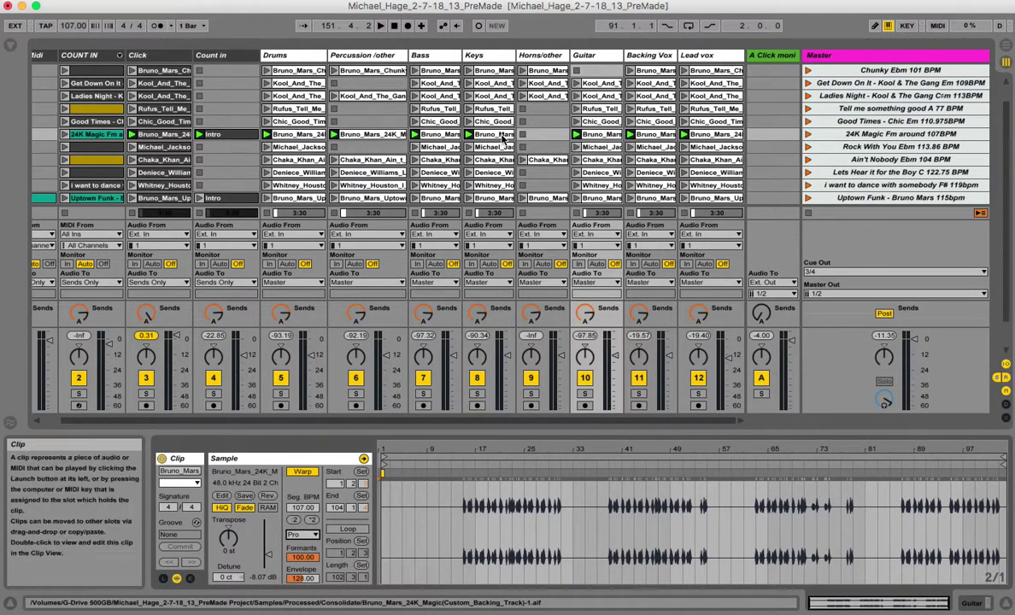
Step: Change the 24K Magic Keys and Bass clips to the Complex Pro warp mode, and launch the scene
left_click(468, 133)
left_click(303, 536)
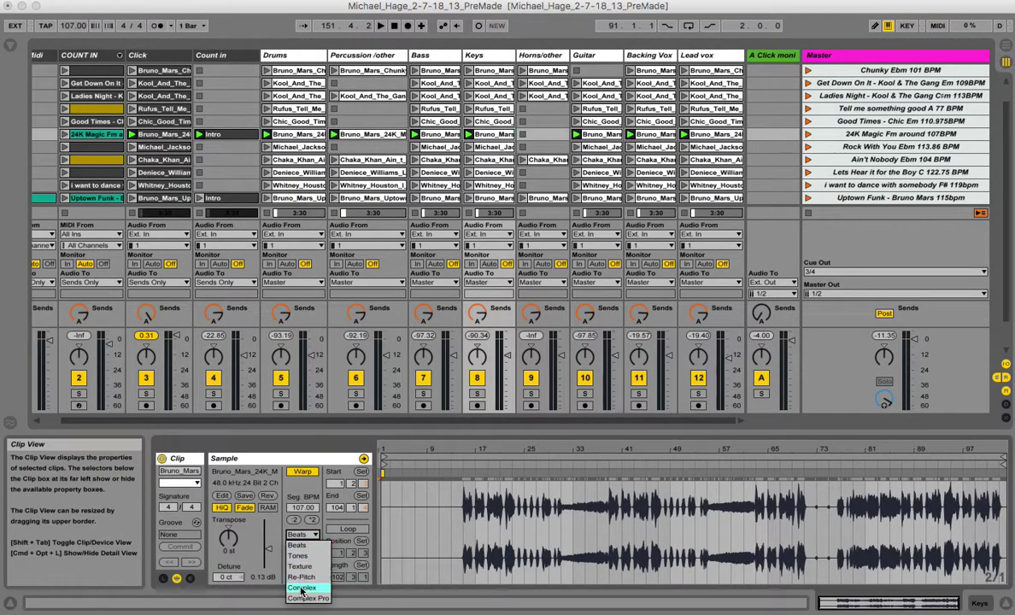
left_click(305, 593)
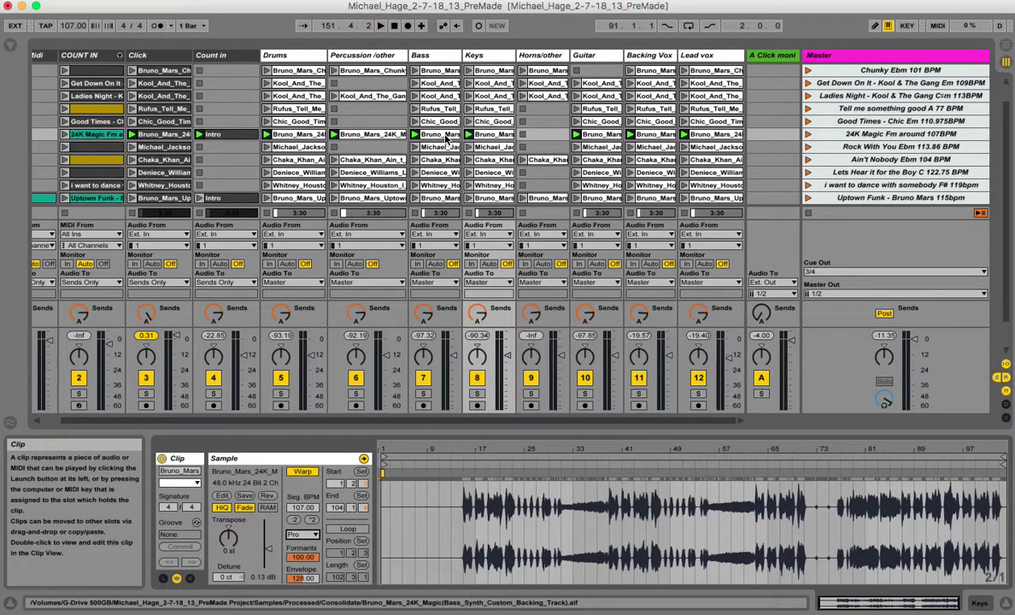
left_click(440, 134)
left_click(304, 536)
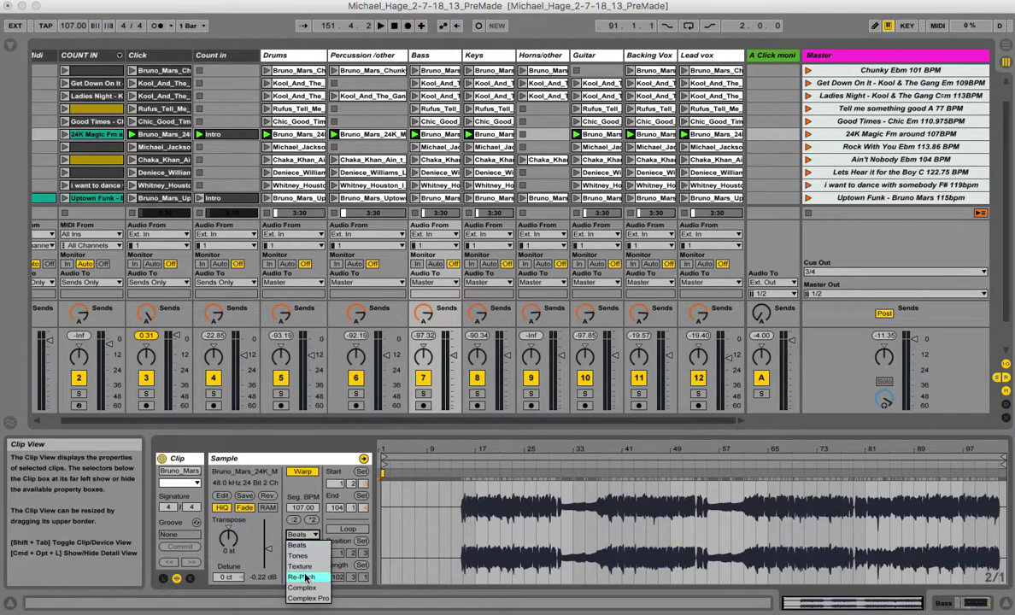
left_click(306, 593)
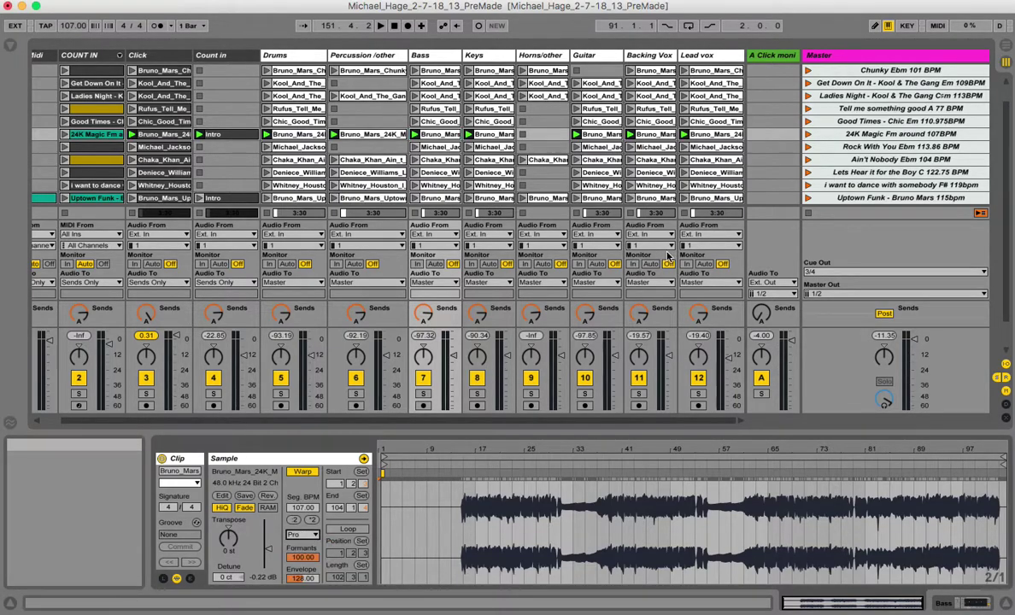
left_click(808, 135)
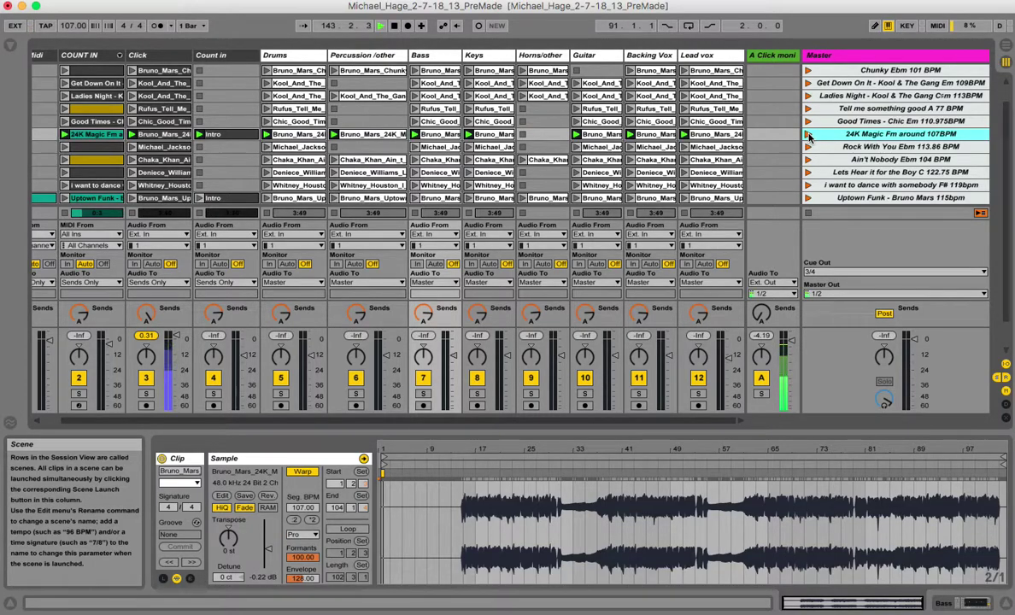
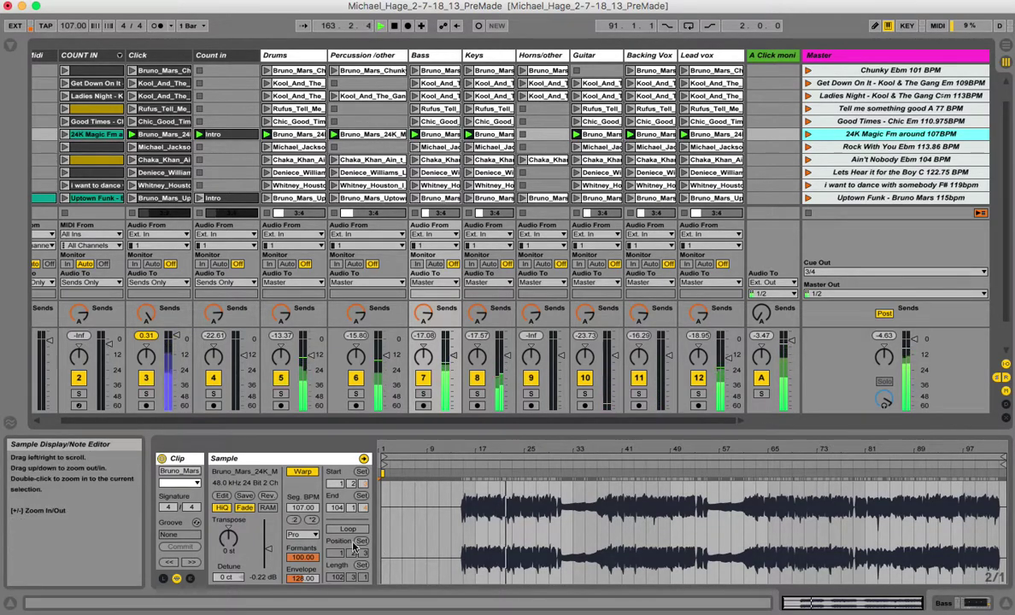
Step: Try transposing the playing 24K Magic Bass clip up 7 semitones, and return it to 0 semitones
left_click_drag(231, 544, 231, 529)
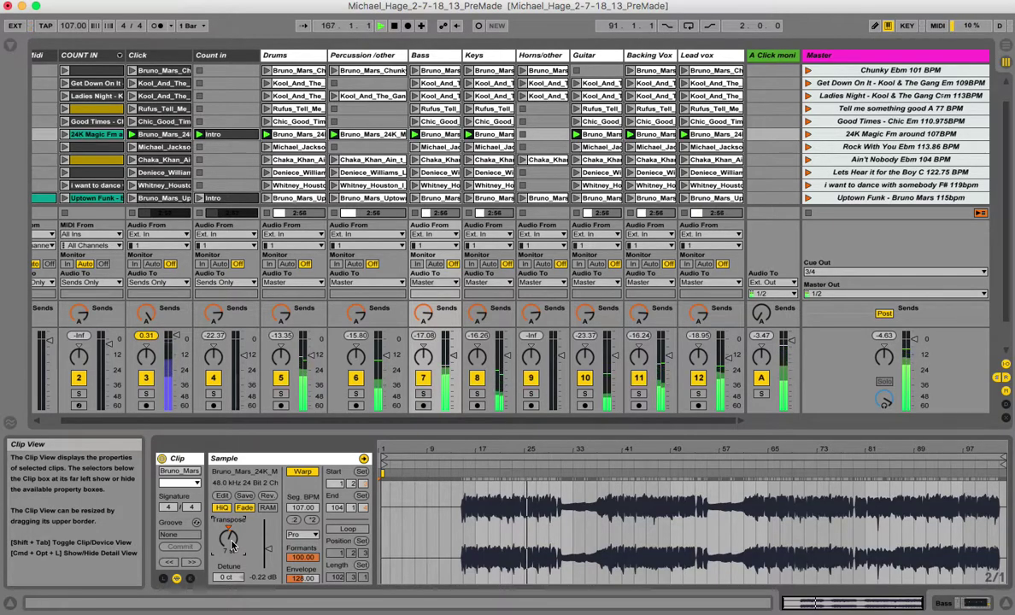
mouse_move(232, 544)
left_mouse_down()
mouse_move(231, 569)
mouse_move(229, 545)
left_mouse_up()
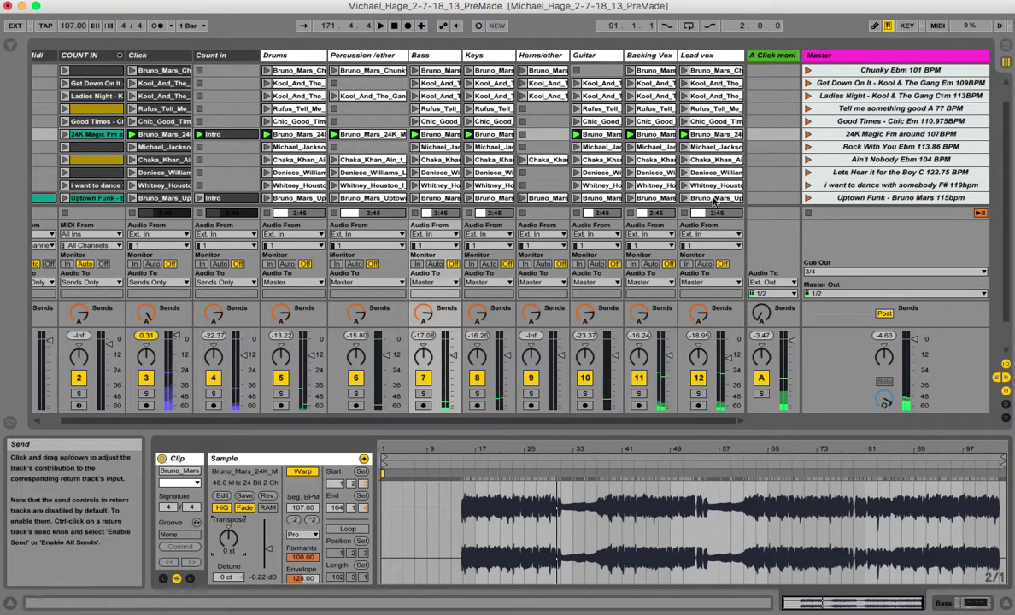
Step: Rename the 24K Magic scene to "24K Magic Fm around 120BPM" and launch it at that tempo
left_click(901, 135)
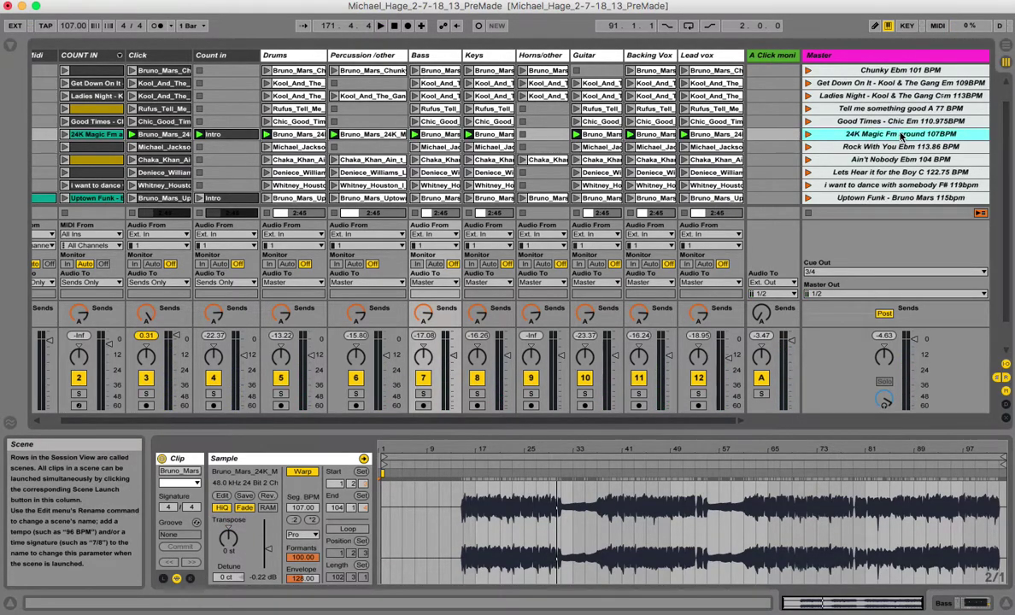
right_click(914, 136)
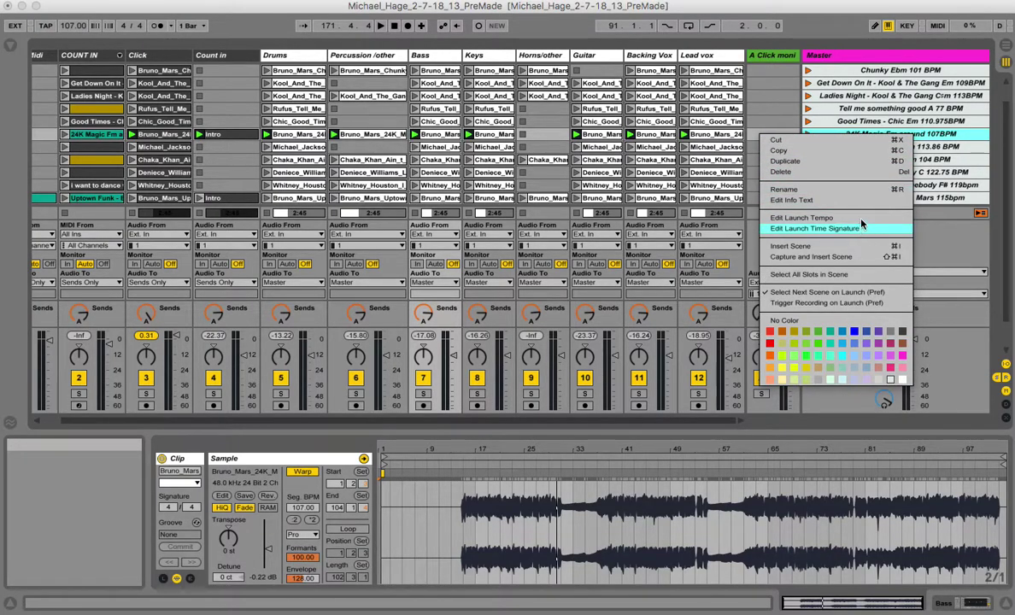
left_click(928, 144)
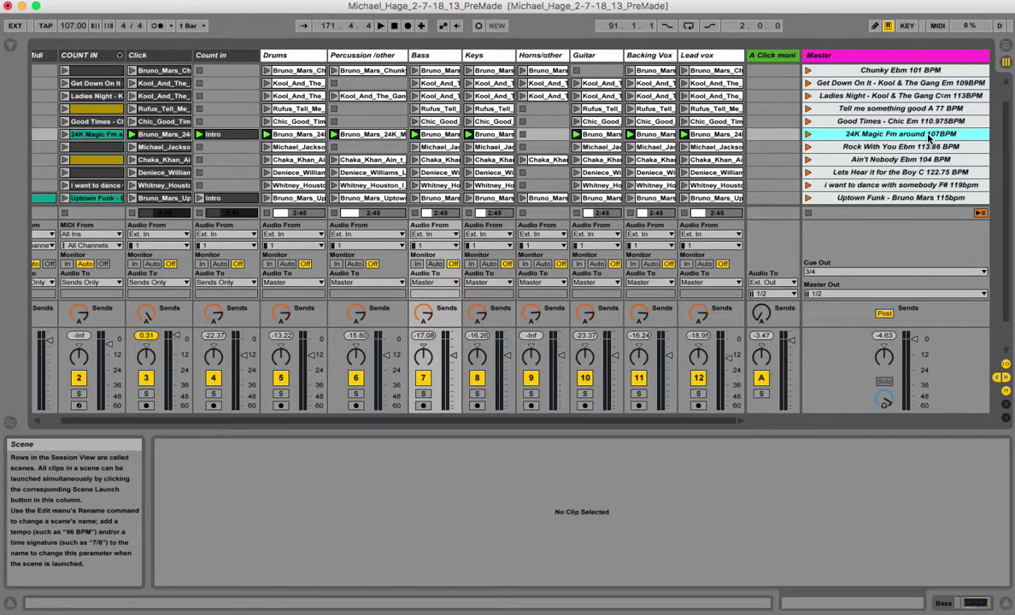
right_click(928, 137)
left_click(913, 184)
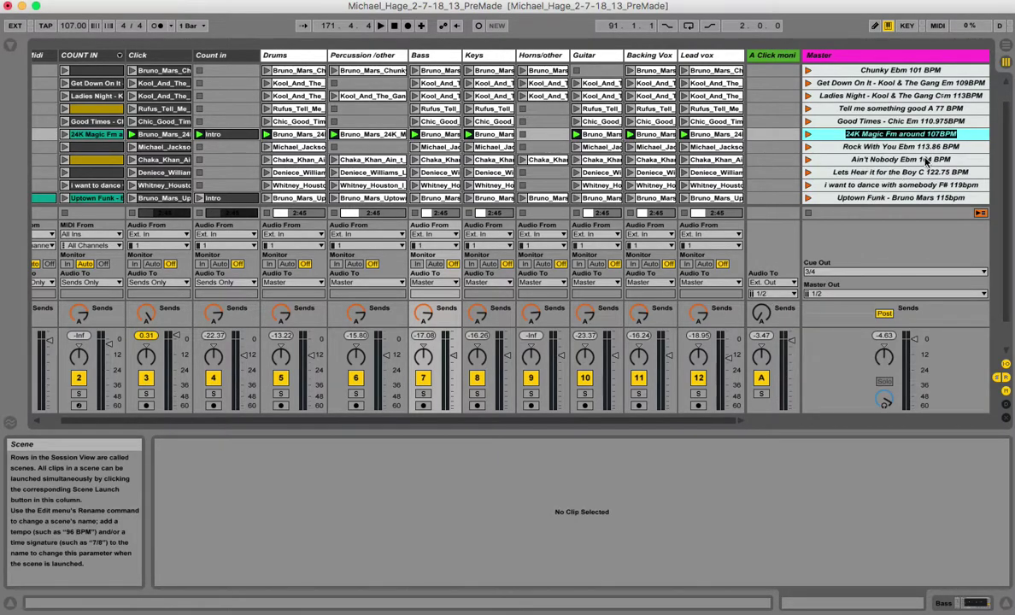
key("Return")
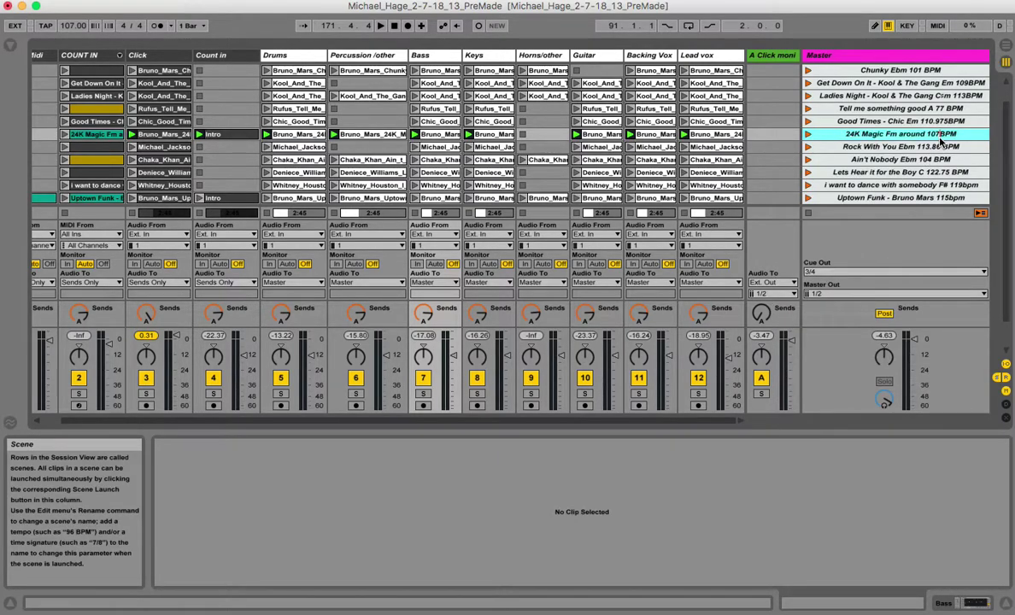
key("BackSpace")
key("BackSpace")
type("20")
left_click(807, 135)
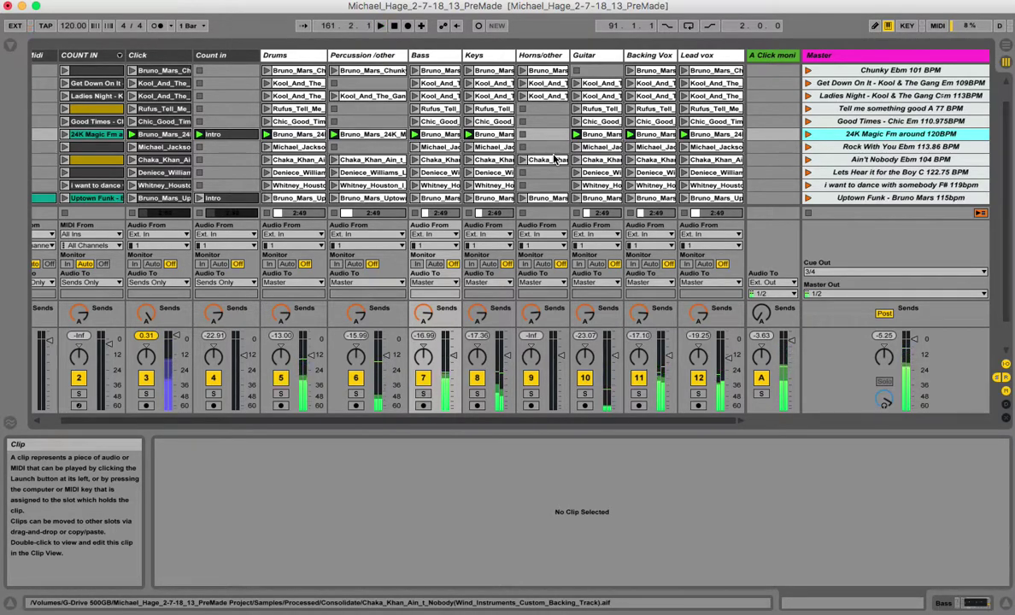
Step: Change the tempo in the 24K Magic scene's name back to 107BPM
right_click(876, 139)
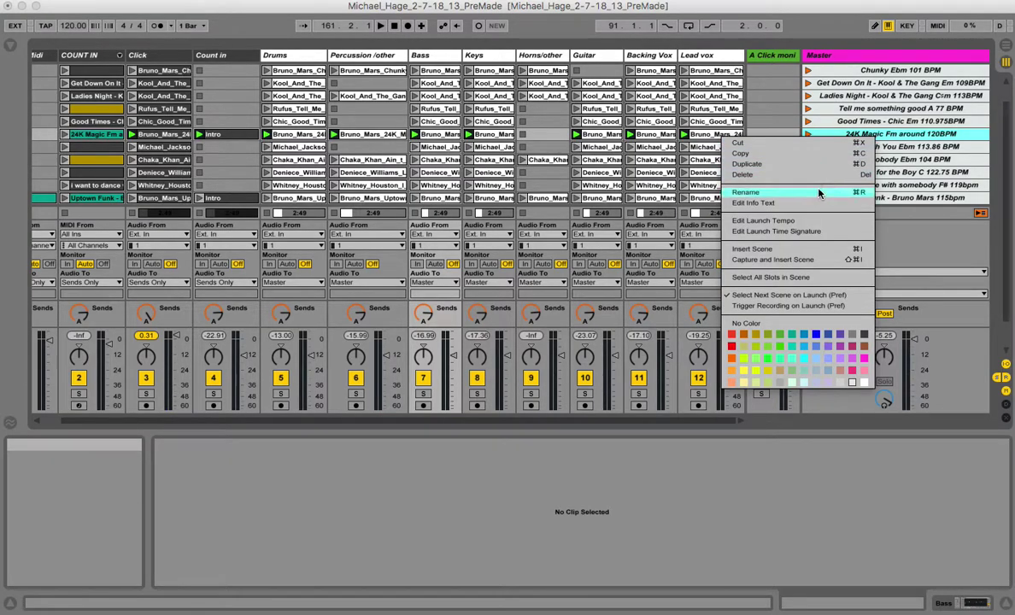
left_click(854, 192)
key("Return")
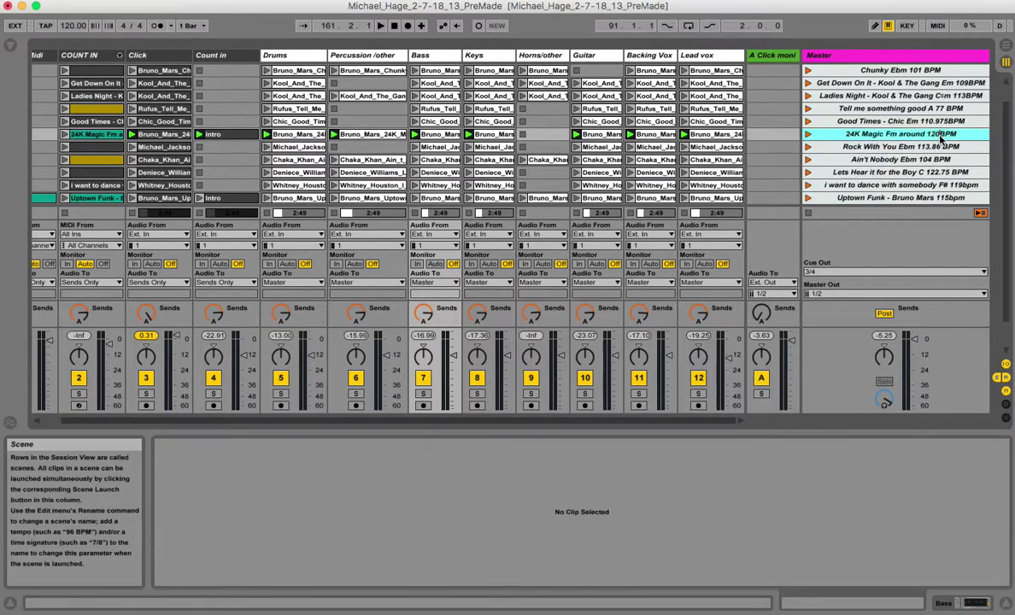
key("BackSpace")
key("BackSpace")
type("07")
left_click(857, 147)
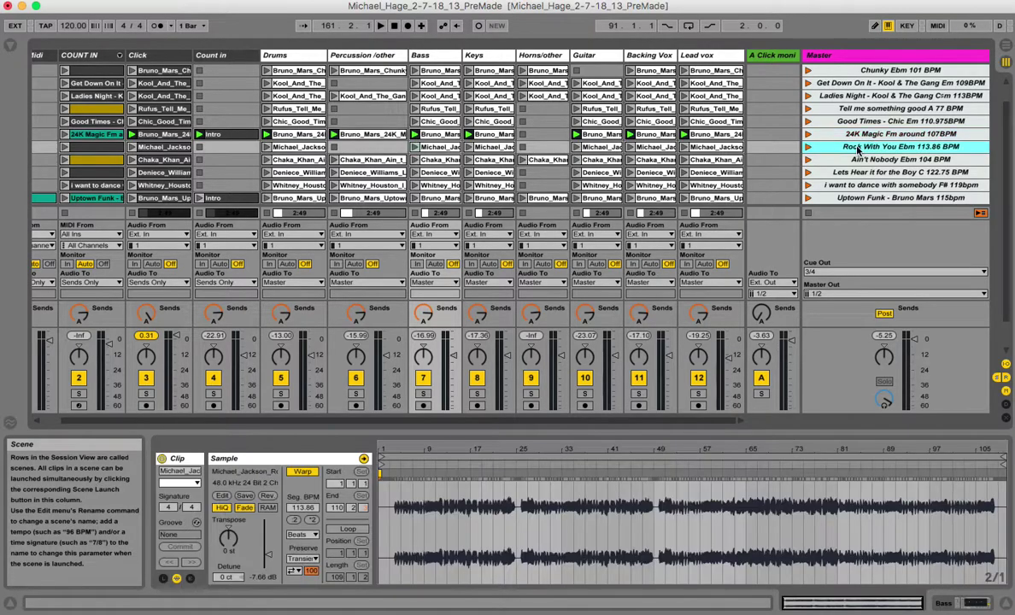
Step: Override the set tempo to 120 BPM while the 24K Magic scene plays, and relaunch the scene to restore its own tempo
left_click(808, 135)
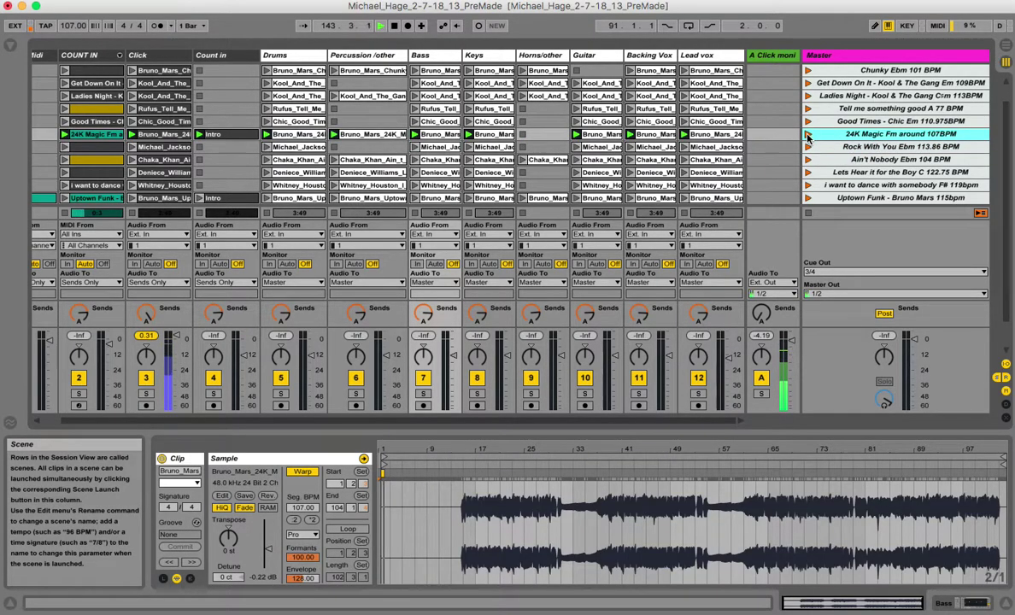
key("space")
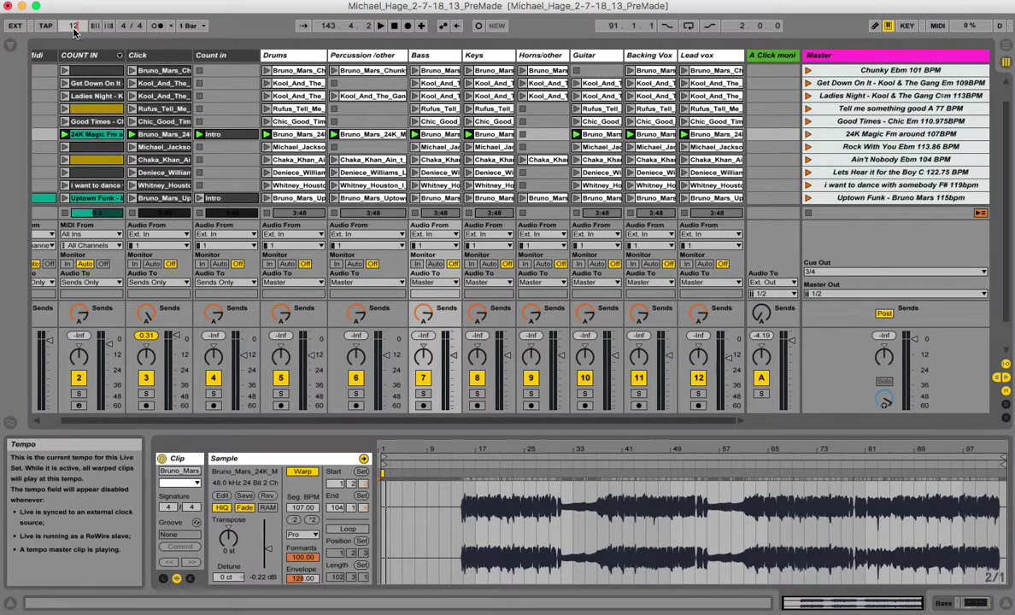
left_click(808, 135)
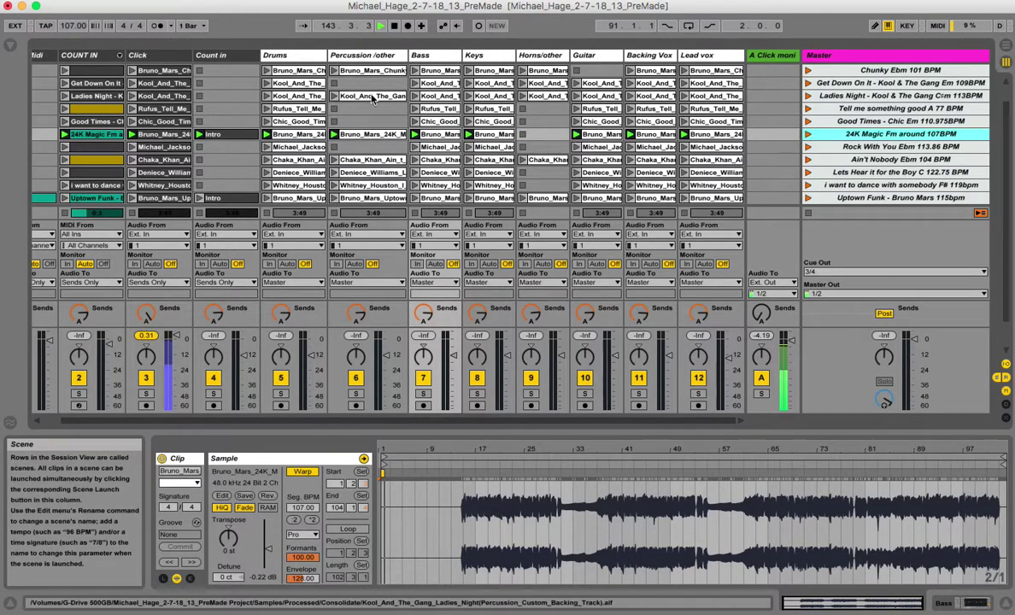
left_click(74, 25)
type("120")
key("Return")
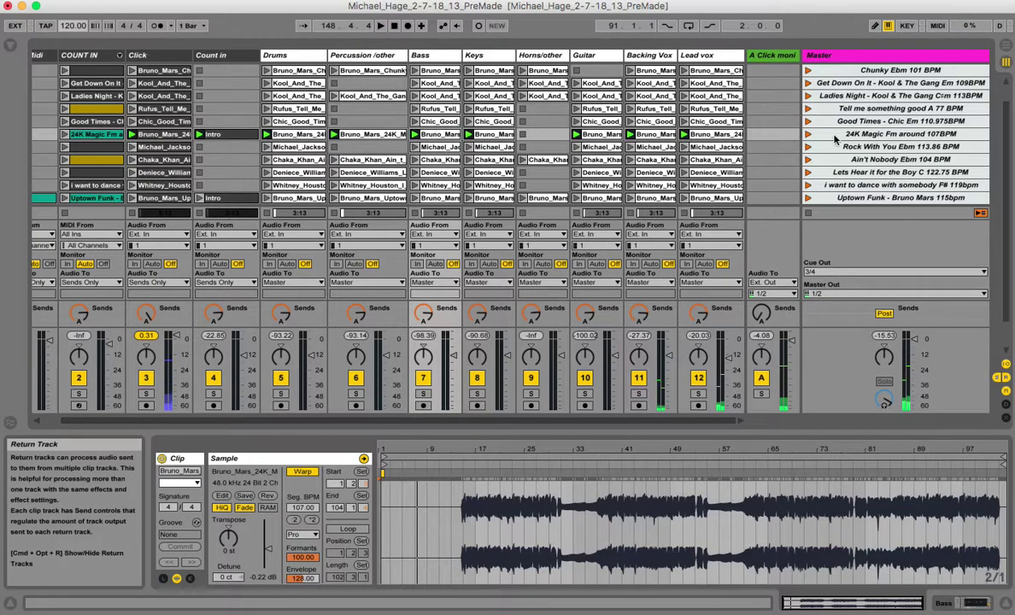
left_click(935, 135)
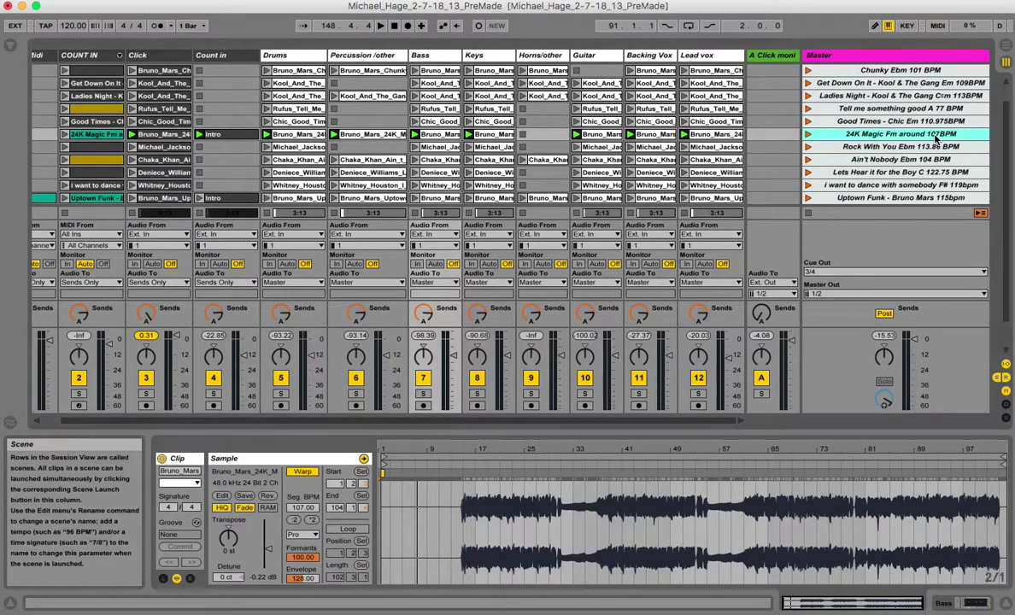
left_click(808, 135)
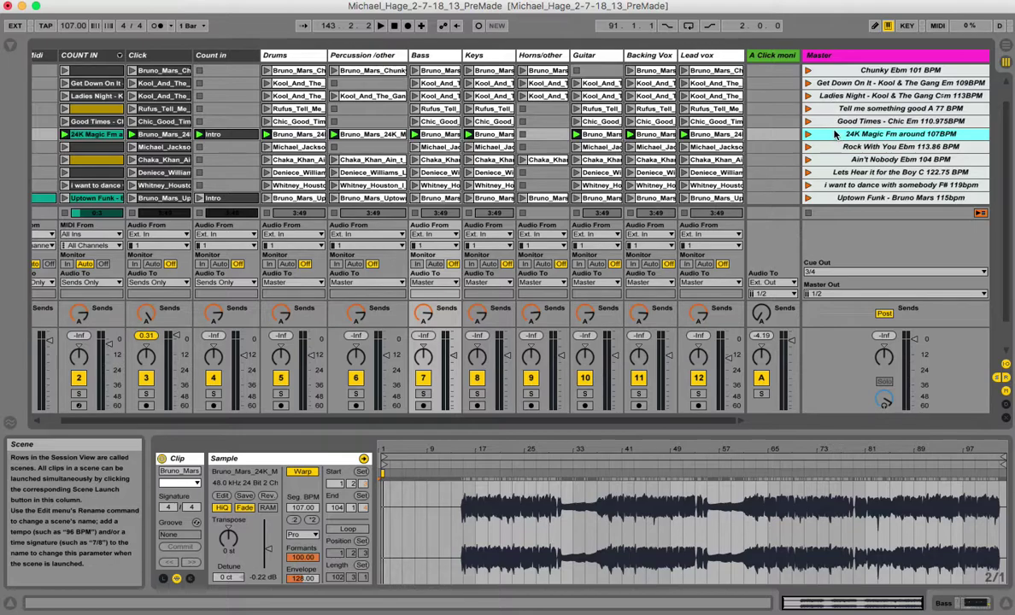
Step: Select the September scene and launch it at its named tempo
scroll(847, 149, "down", 2)
scroll(847, 148, "up", 4)
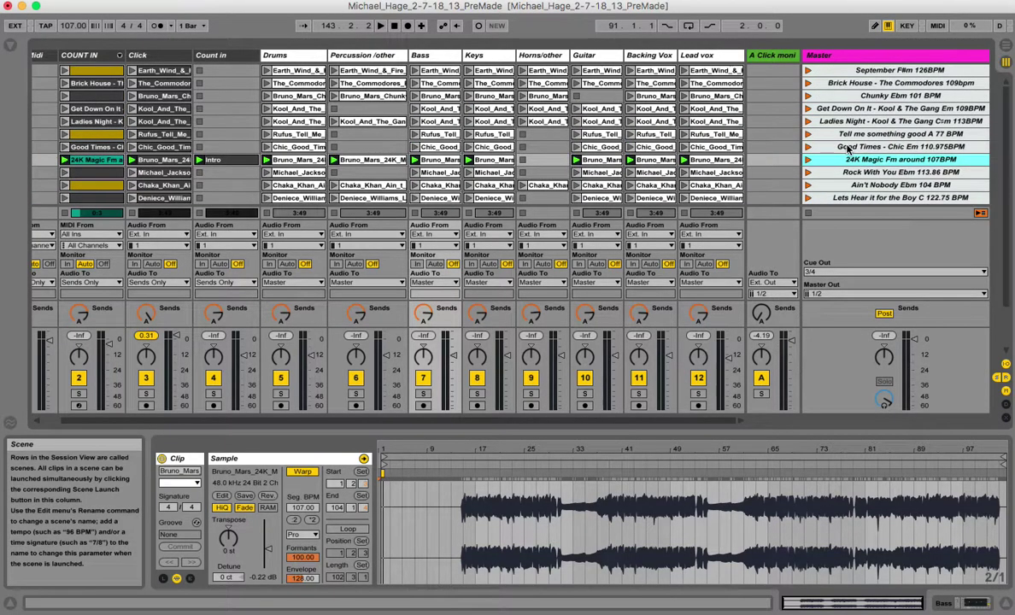
left_click(827, 72)
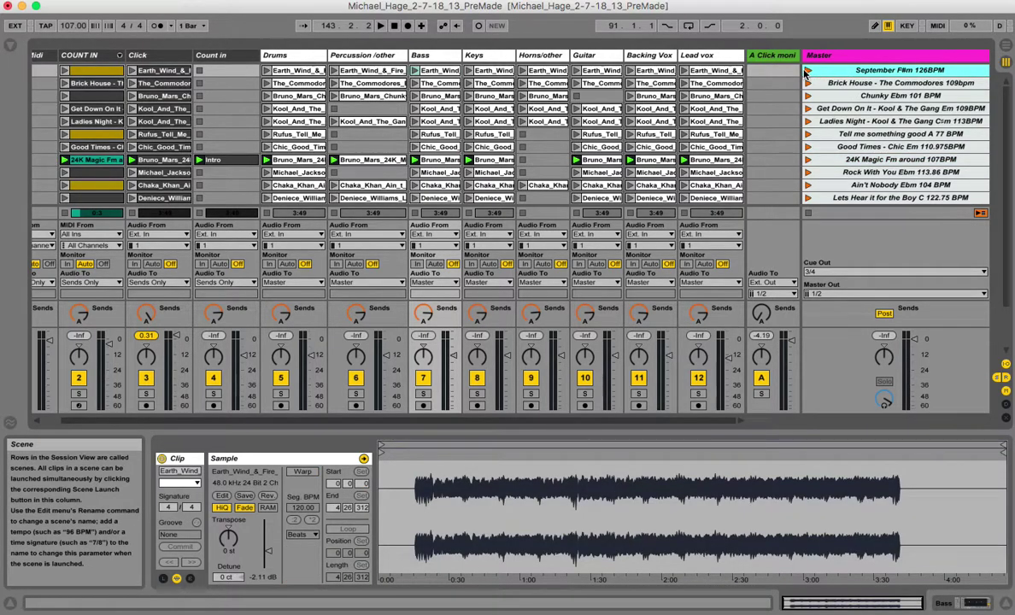
left_click(806, 71)
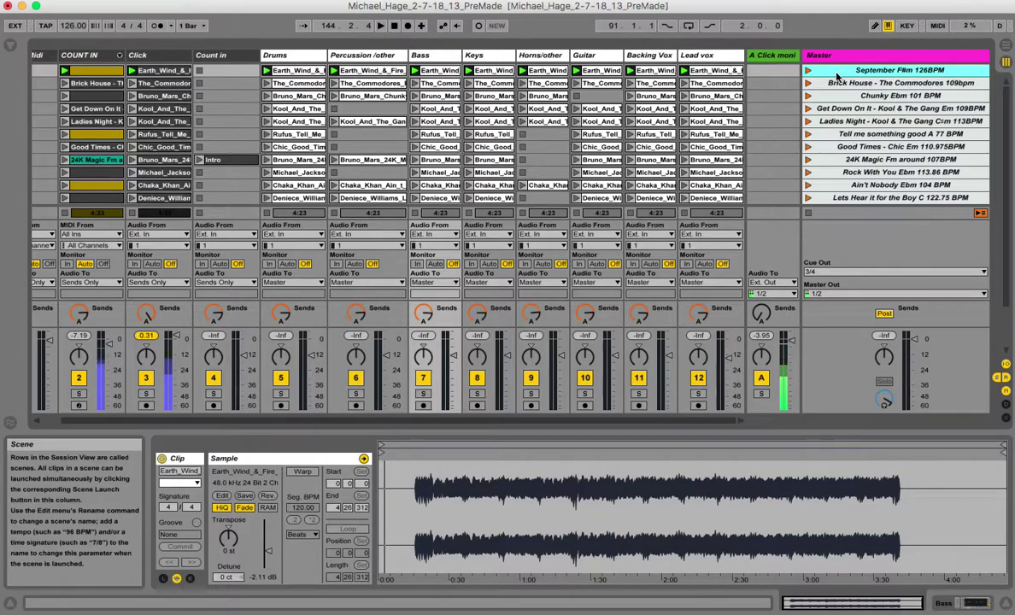
Step: Rename the September scene to "September F#m 200BPM" and launch it with its clips still unwarped
right_click(837, 76)
left_click(862, 130)
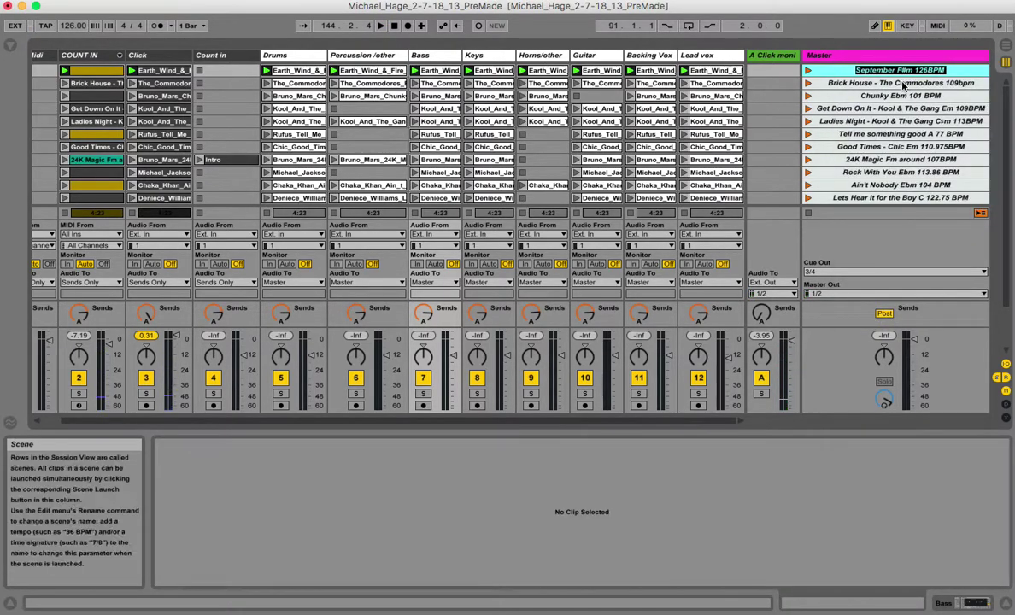
key("Return")
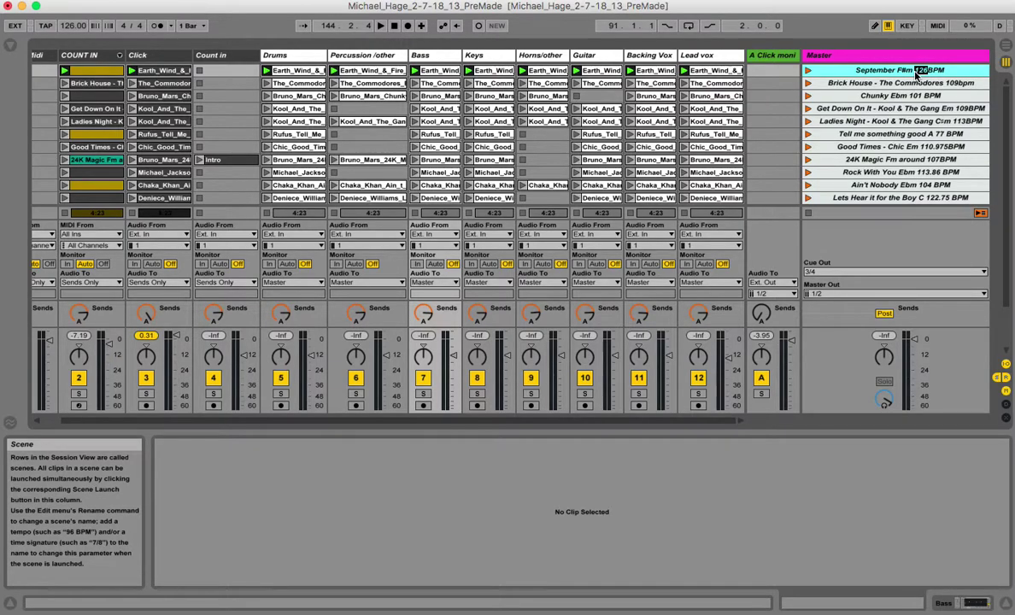
type("200")
left_click(808, 71)
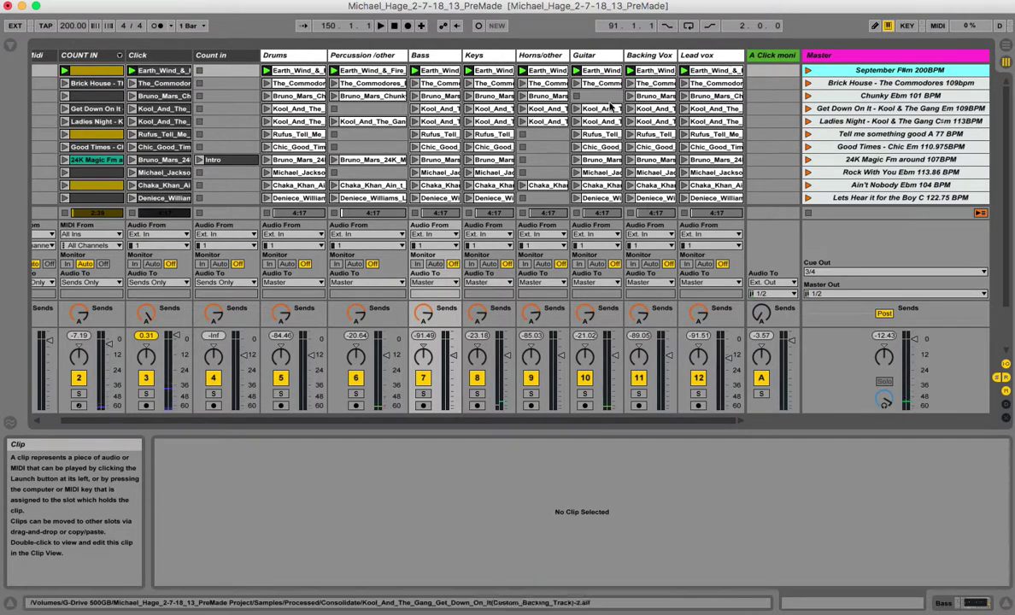
Step: Change the tempo in the September scene's name back to 126BPM
right_click(885, 72)
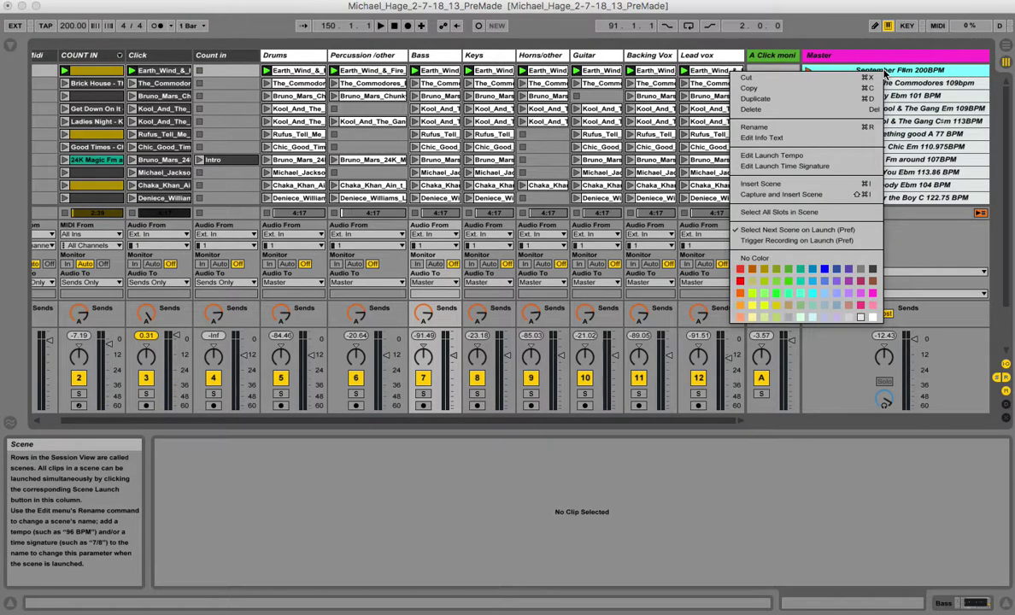
left_click(836, 128)
left_click(929, 72)
key("BackSpace")
key("BackSpace")
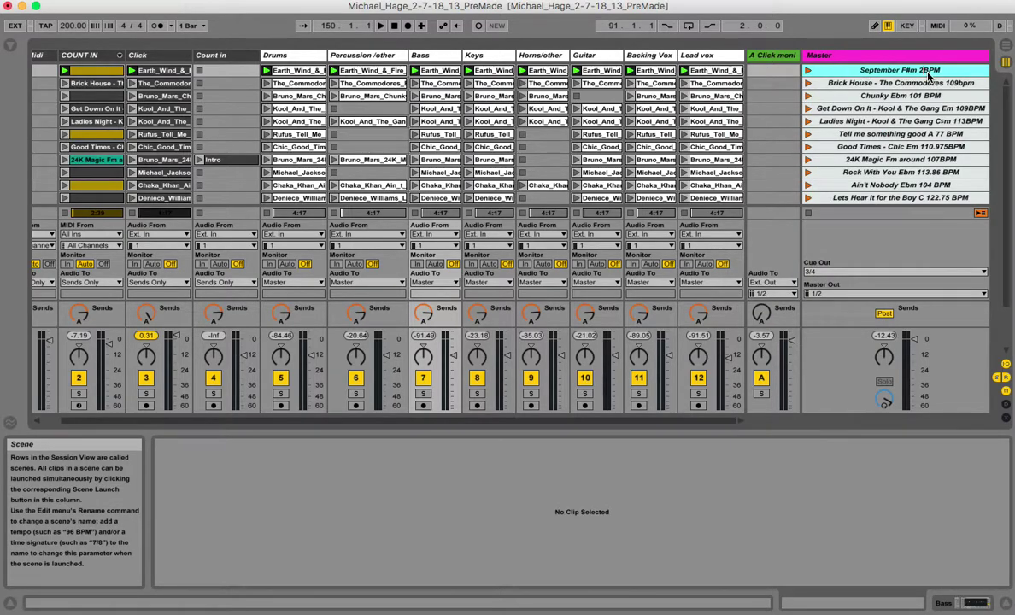
key("BackSpace")
type("126")
left_click(710, 70)
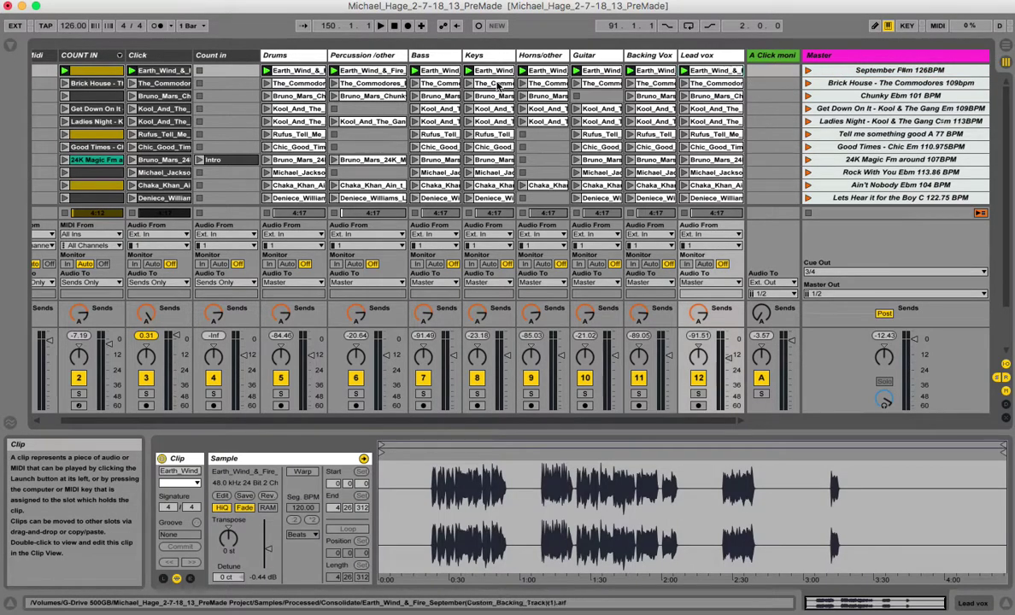
Step: Select the nine September audio clips from Click through Lead vox and turn on warping for them together
left_click(162, 72)
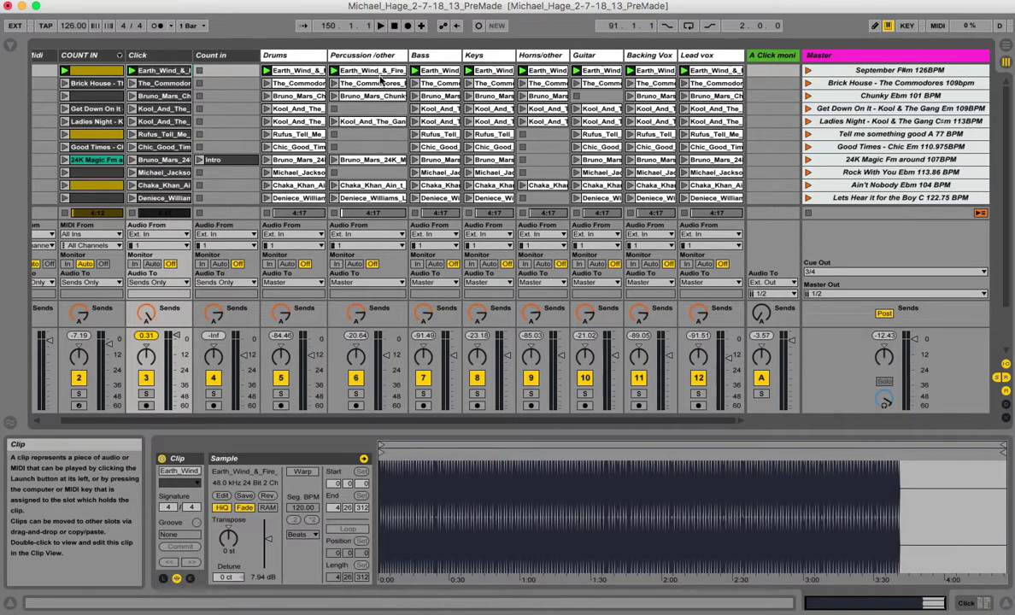
left_click(720, 74)
left_click(713, 173, "shift")
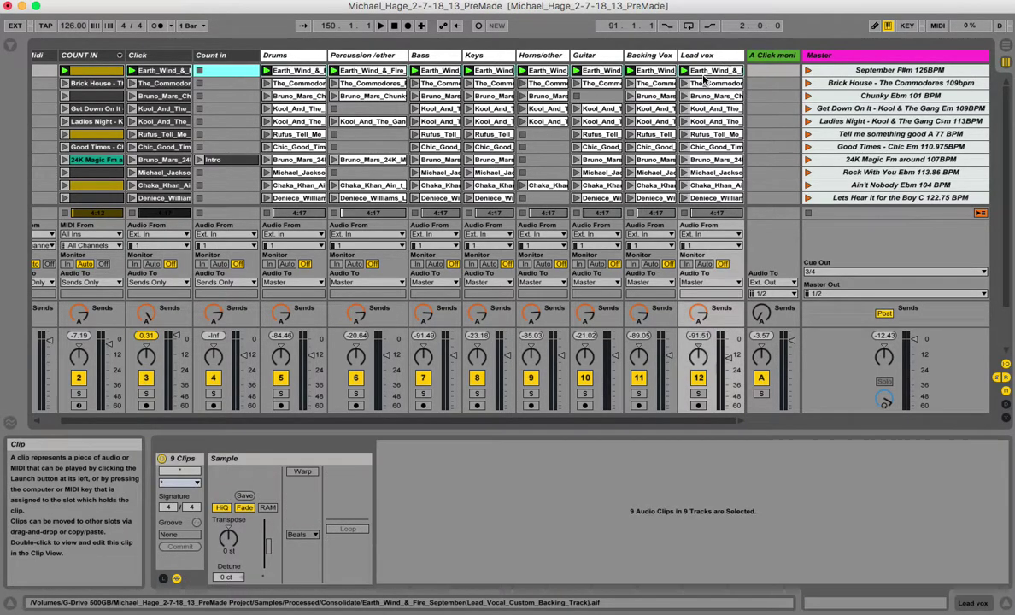
left_click(302, 472)
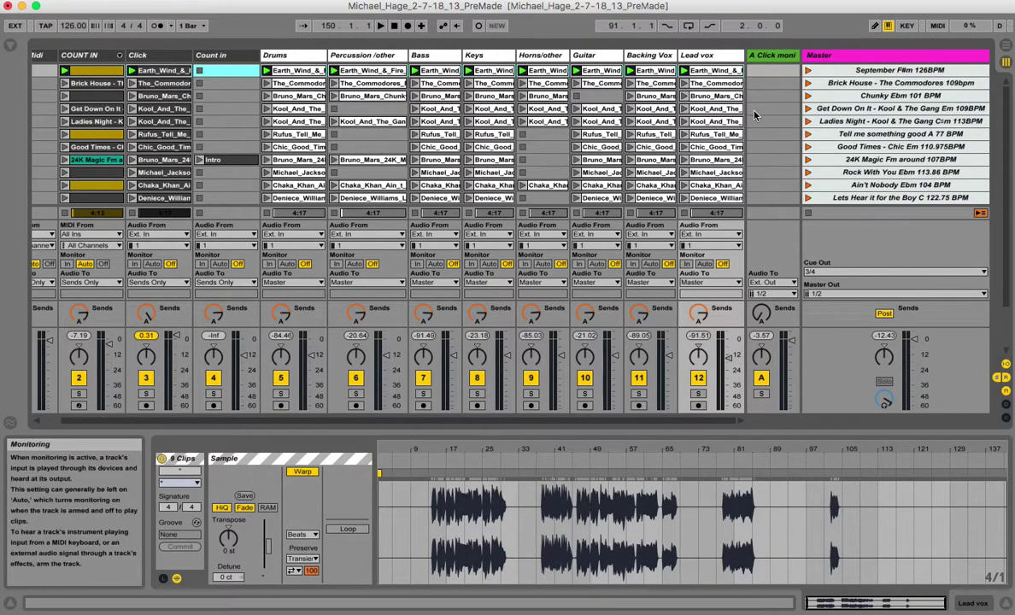
Step: Set the warp mode of the September Lead vox and Backing Vox clips to Complex Pro
left_click(767, 73)
left_click(721, 74)
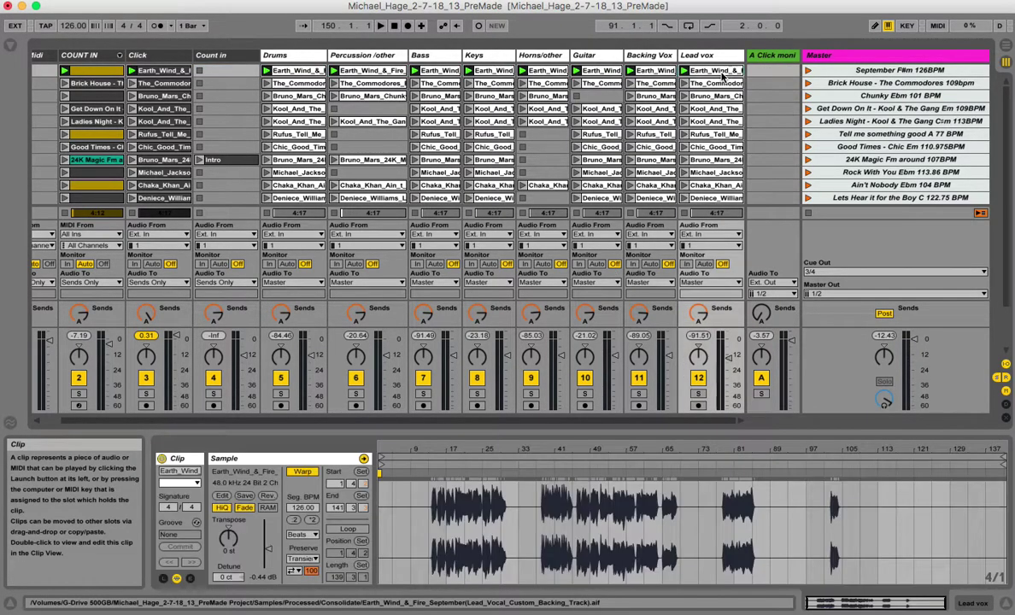
left_click(302, 535)
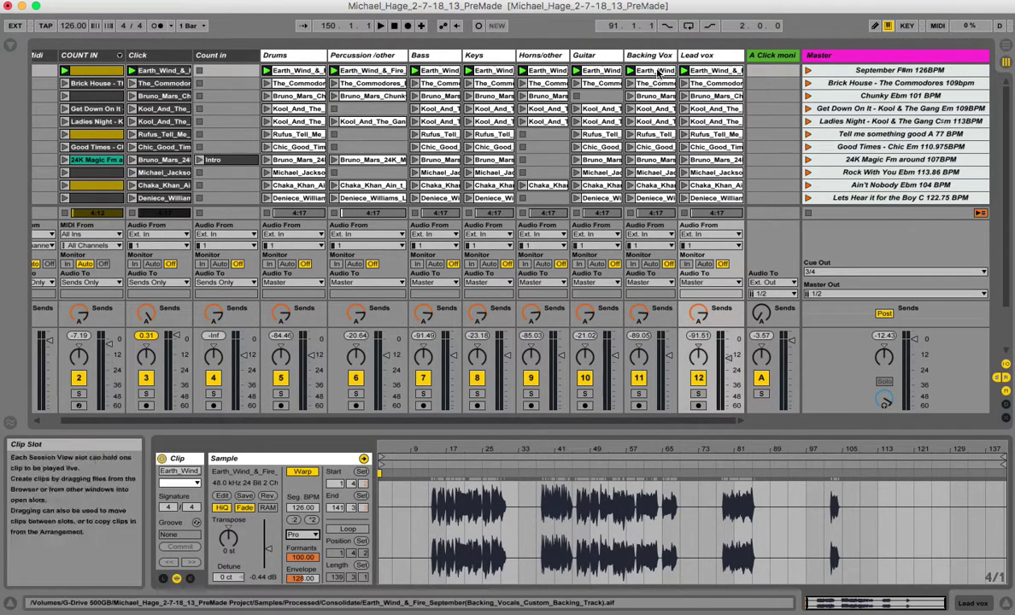
left_click(642, 184)
left_click(311, 533)
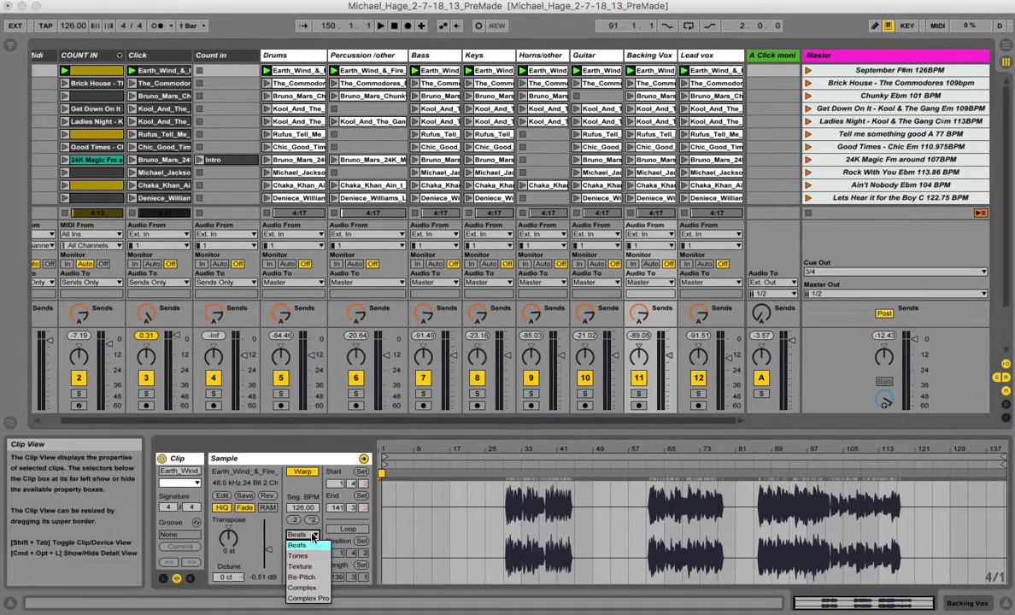
left_click(308, 585)
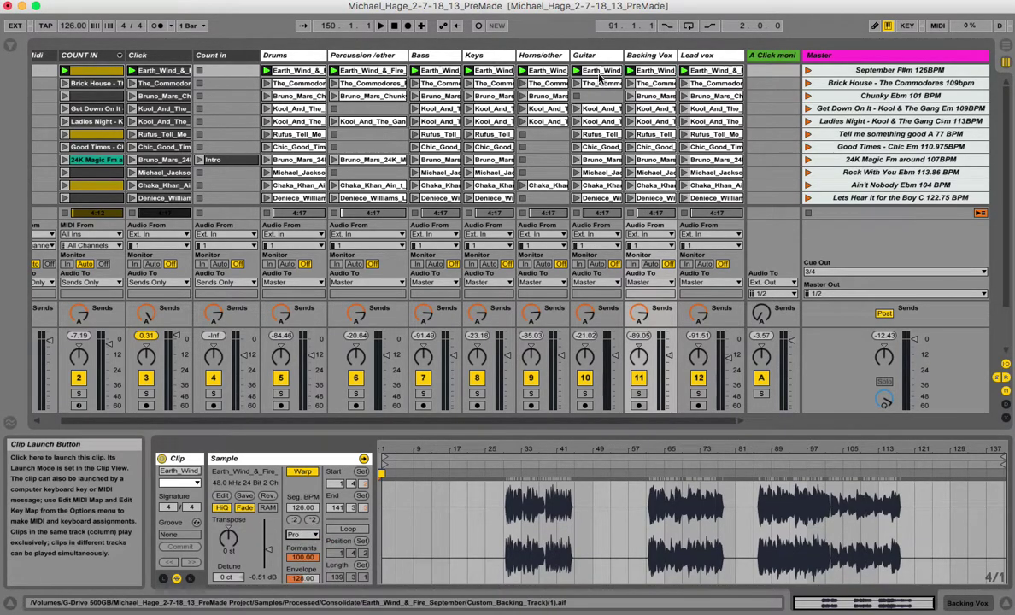
Step: Set the warp mode of the September Guitar and Horns/other clips to Complex Pro
left_click(576, 111)
left_click(312, 534)
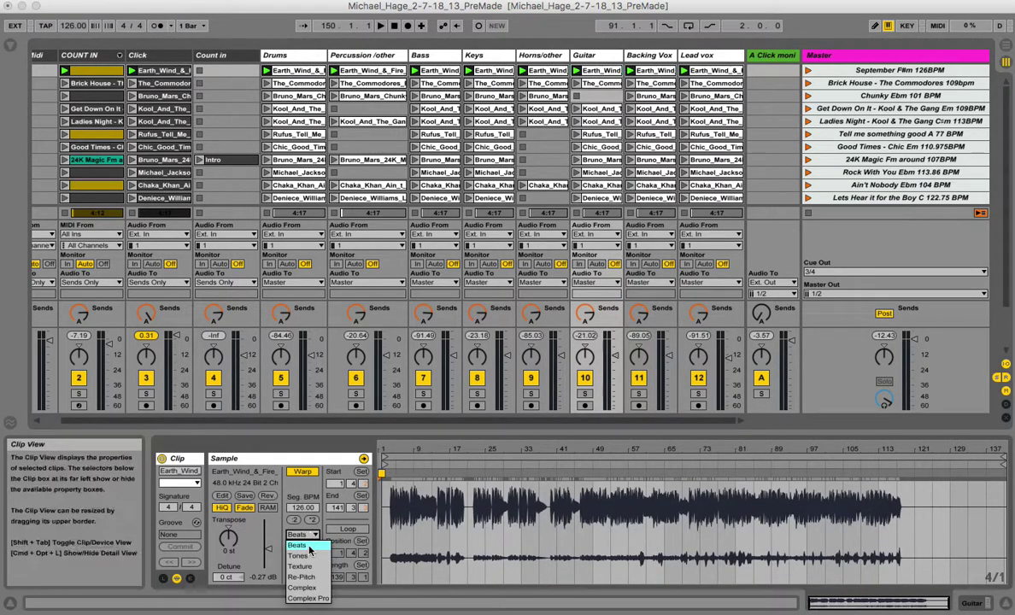
left_click(309, 597)
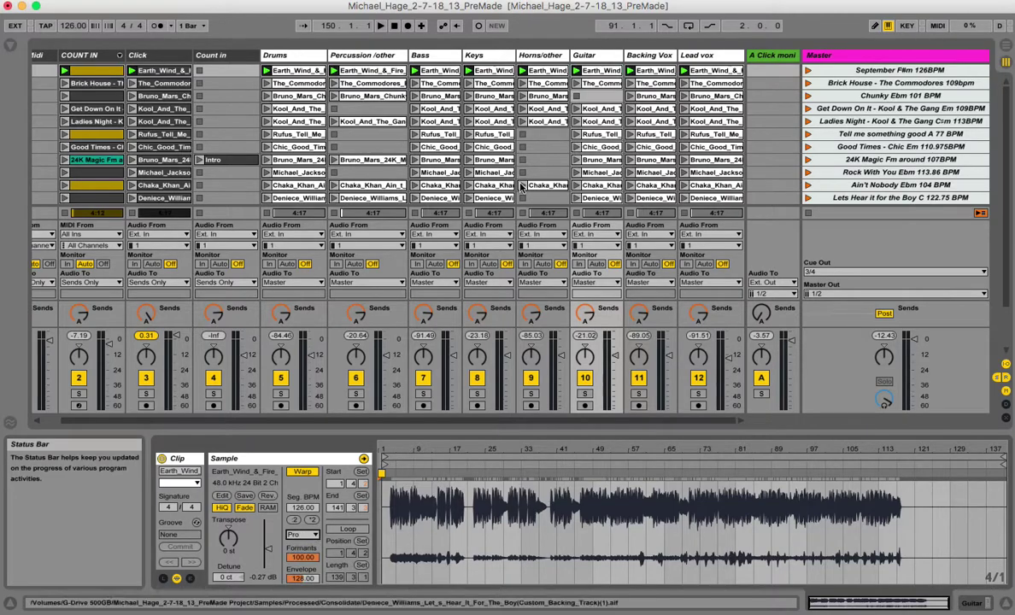
left_click(554, 80)
left_click(304, 535)
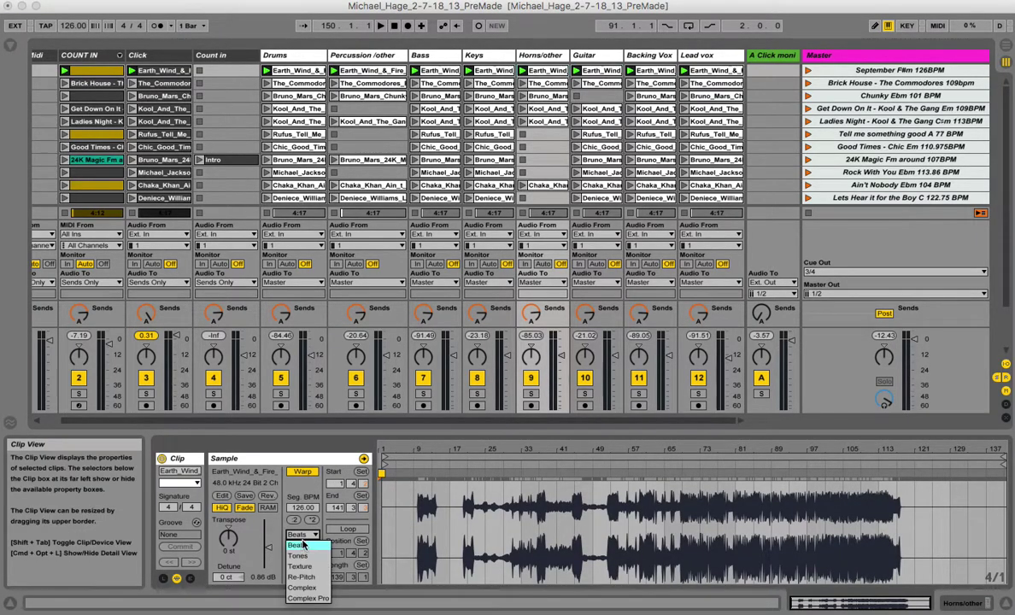
left_click(309, 597)
Step: Set the warp mode of the September Keys and Bass clips to Complex Pro
left_click(496, 75)
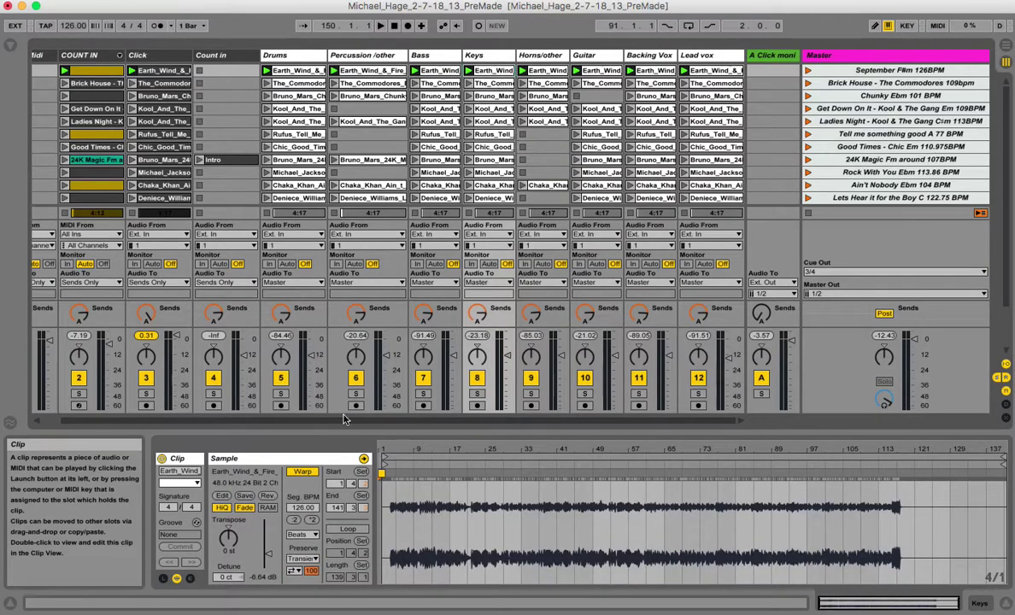
left_click(304, 535)
left_click(304, 598)
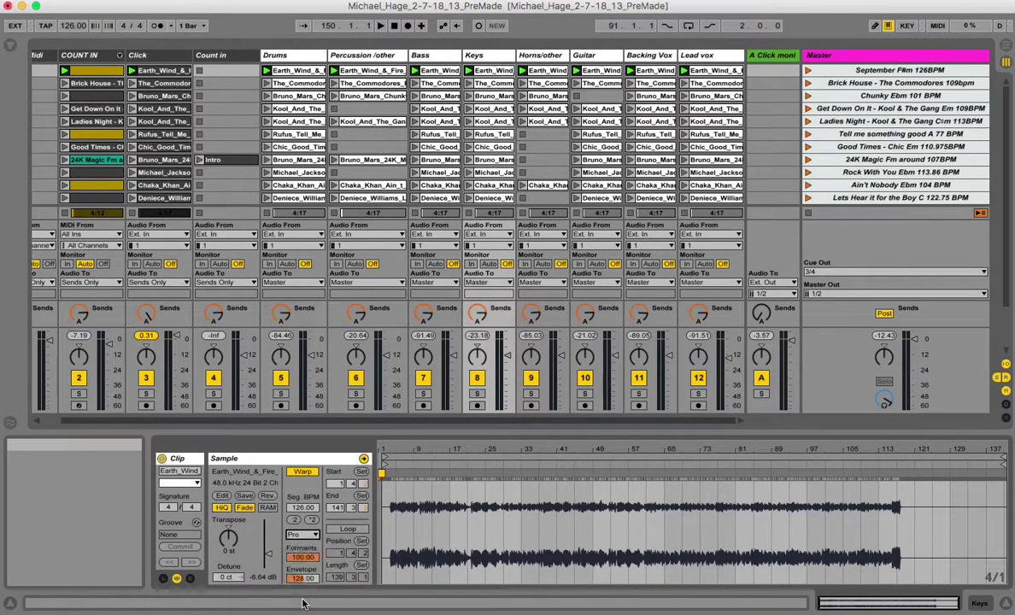
left_click(415, 83)
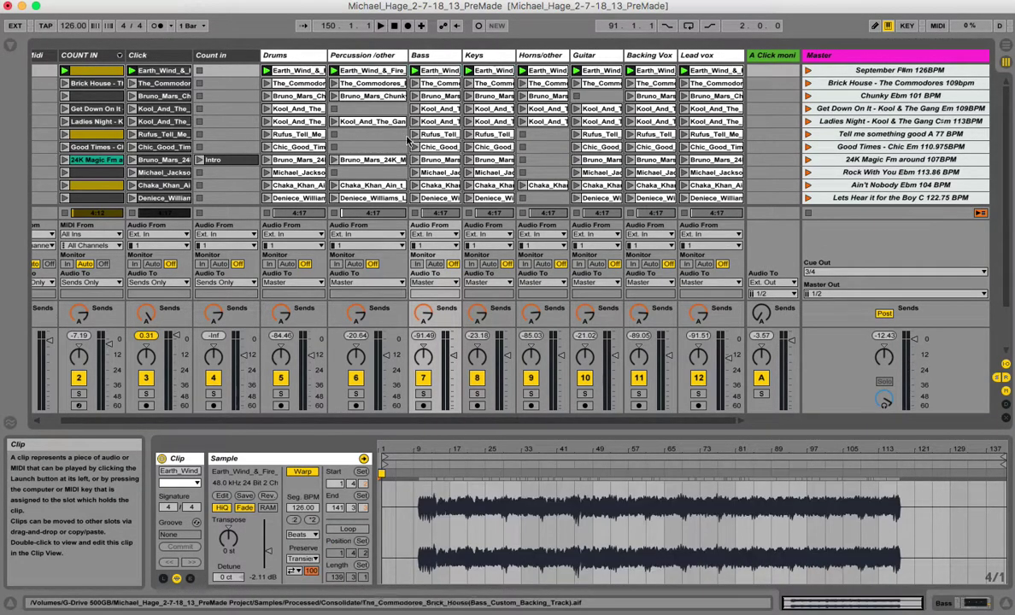
left_click(304, 535)
left_click(307, 598)
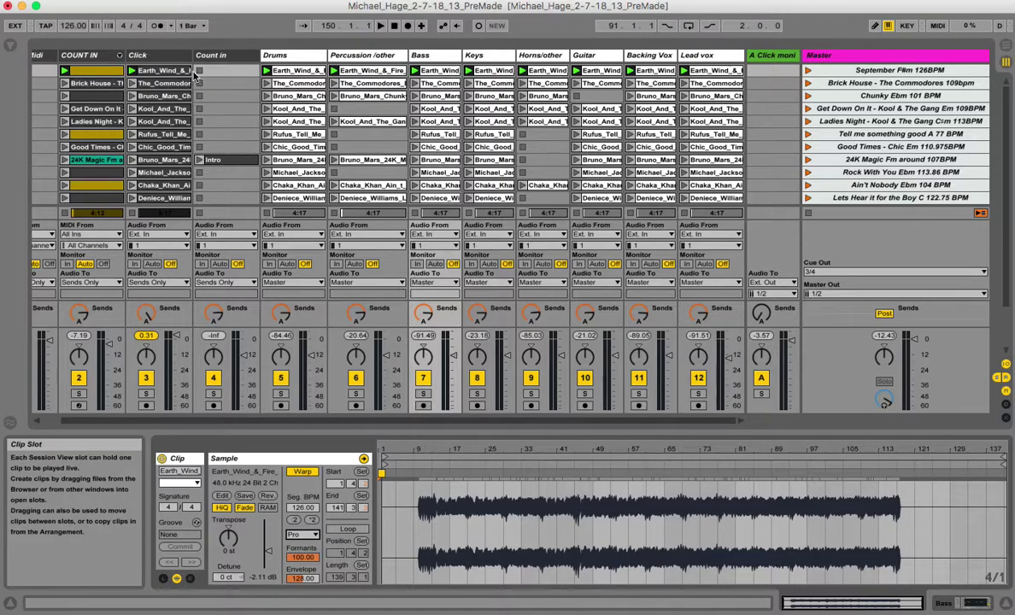
Step: Launch the September scene and transpose its six clips from Bass through Lead vox together, trying 23 st and 1 st
left_click(808, 70)
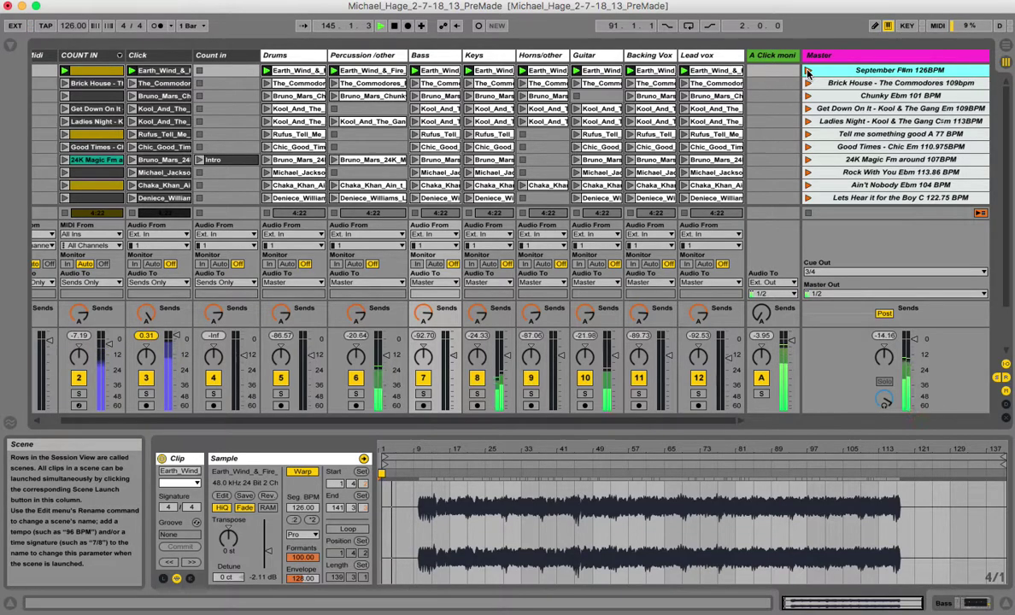
left_click(710, 71)
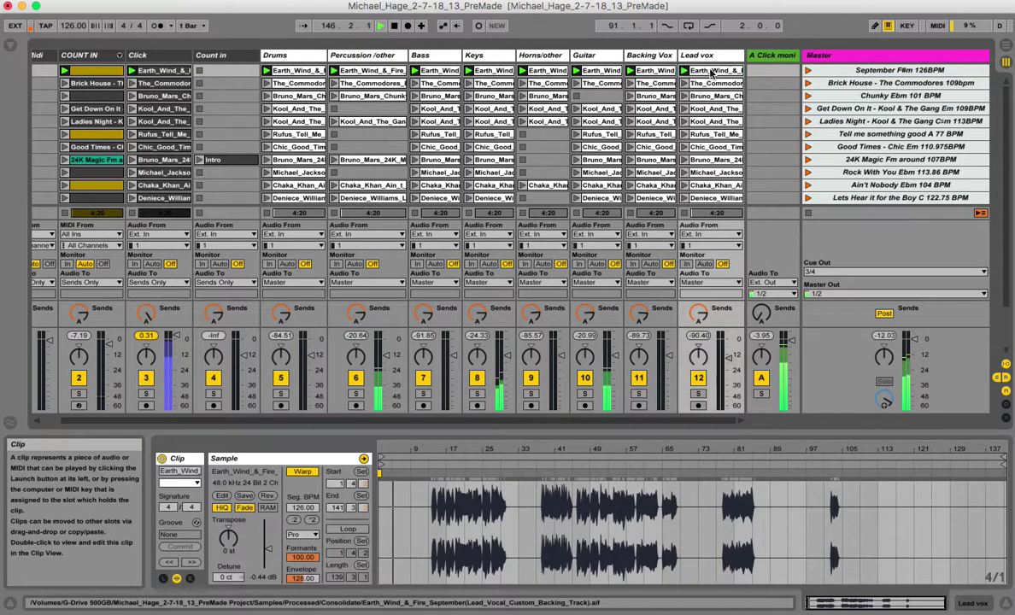
left_click(434, 72)
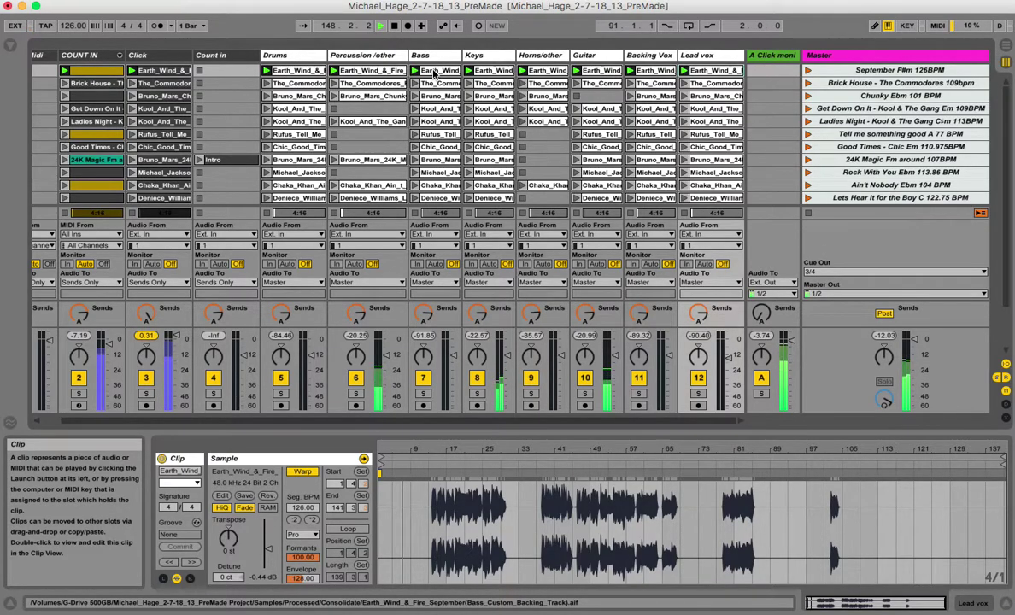
left_click(435, 134, "shift")
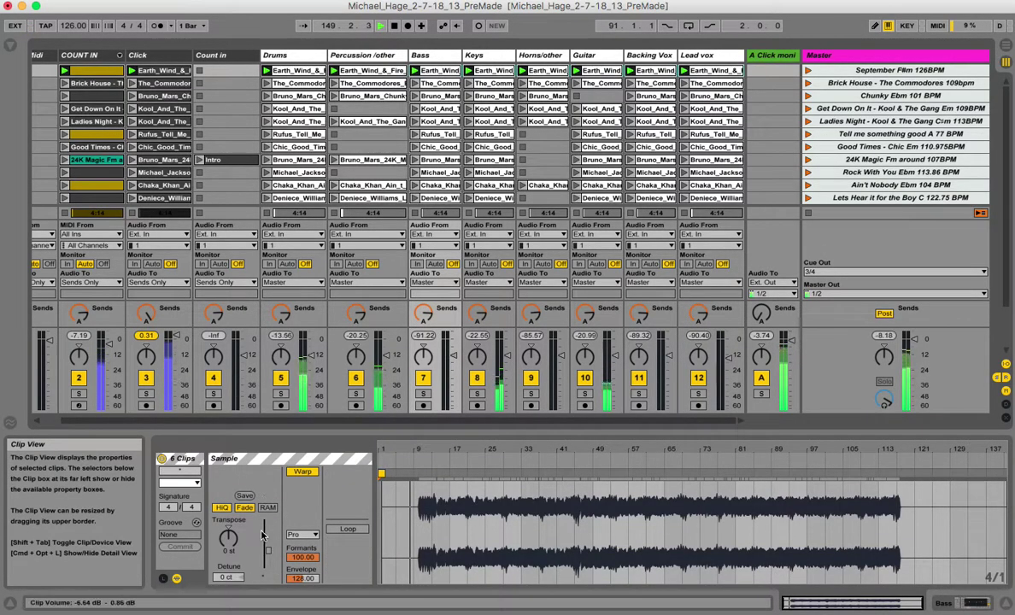
left_click_drag(229, 540, 231, 518)
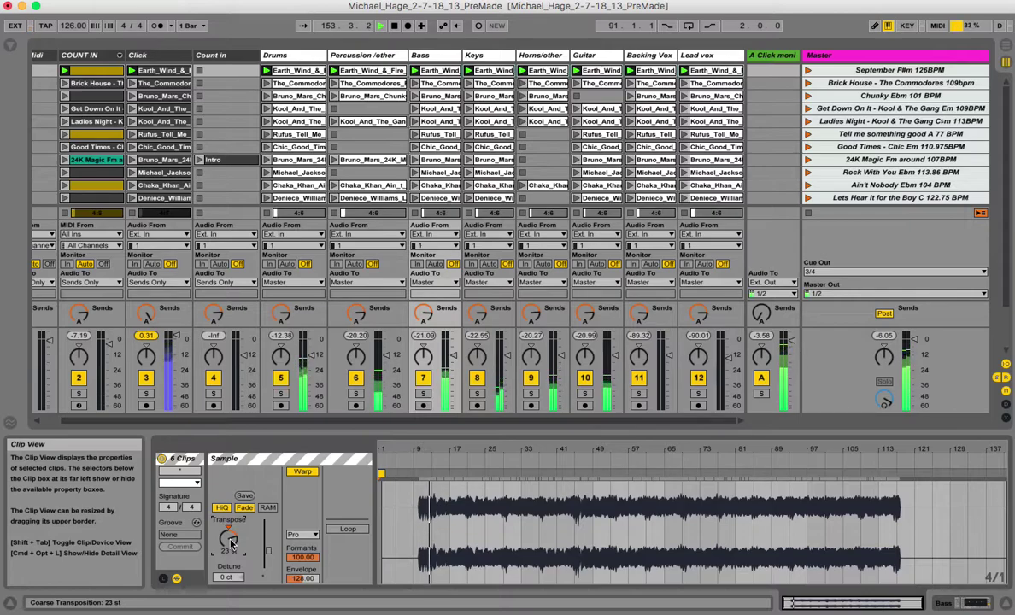
left_click_drag(231, 541, 230, 601)
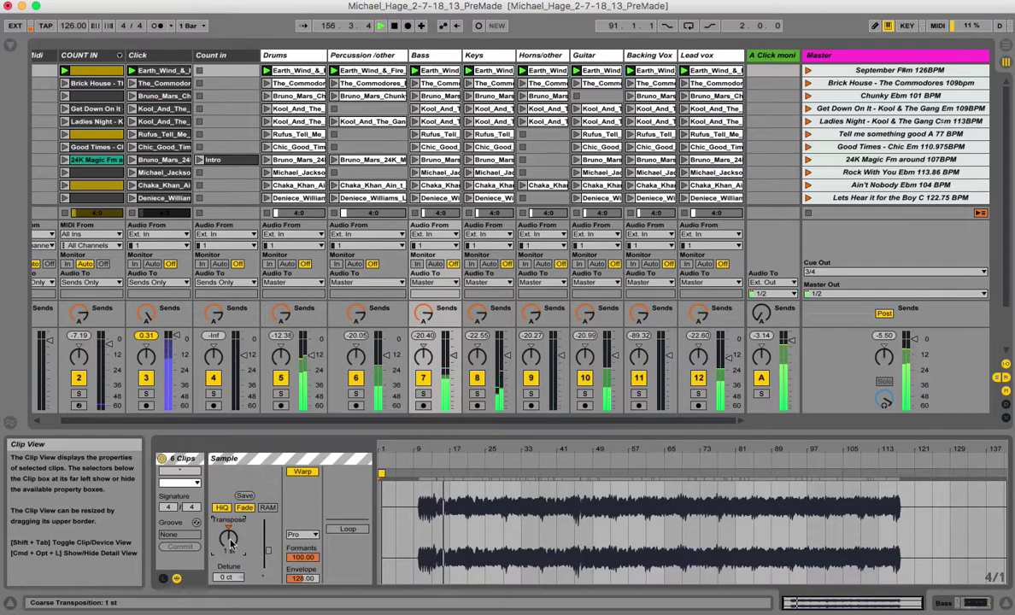
Step: Try a 2 st transposition on the six selected September clips during playback, and reset it to 0 st
left_click_drag(228, 537, 228, 528)
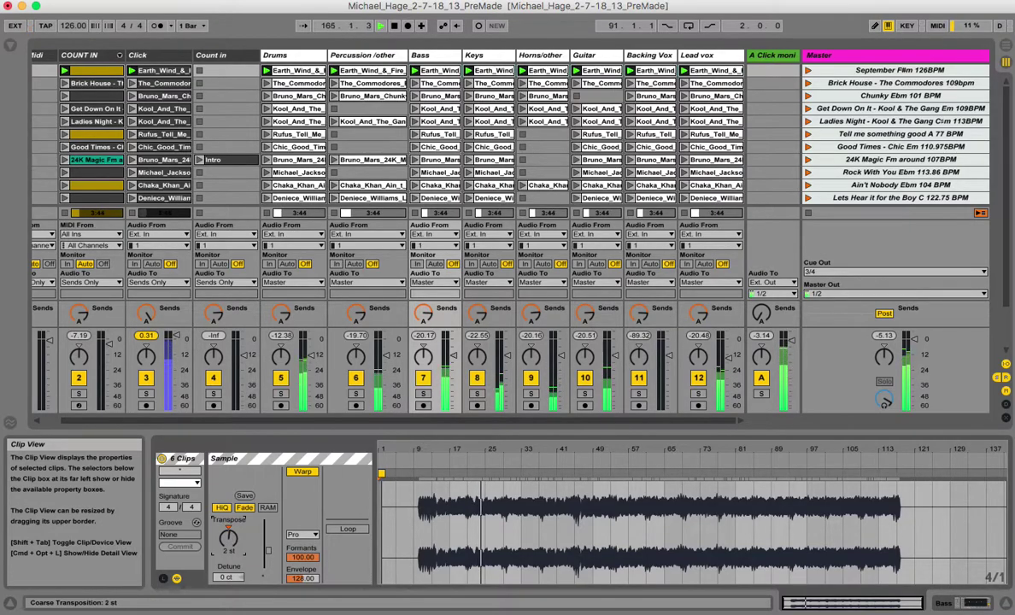
left_click_drag(228, 537, 231, 542)
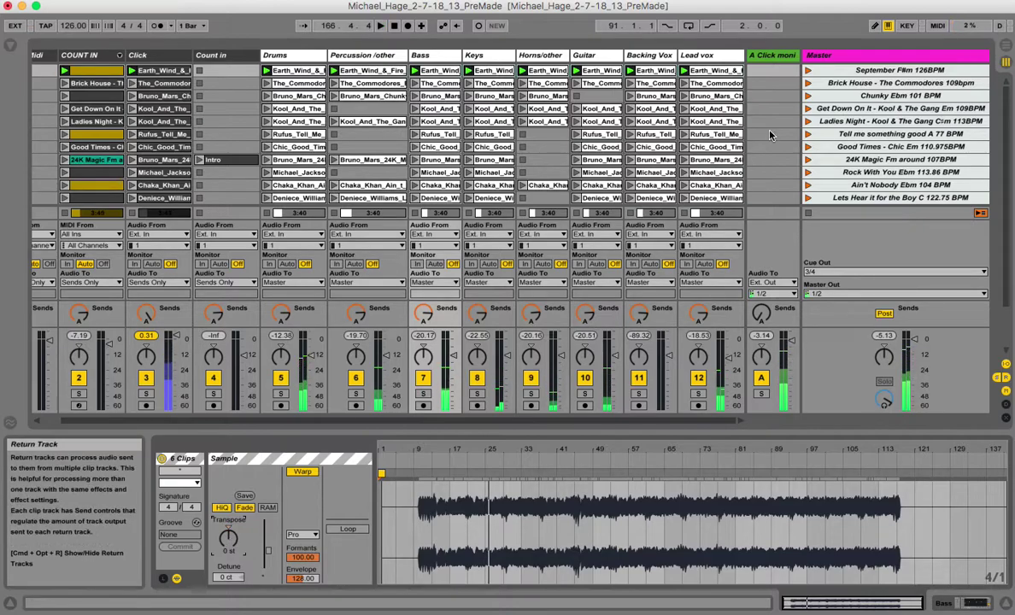
Step: Rename the September scene to "September F#m 130BPM" and launch it with its warped clips
left_click(914, 71)
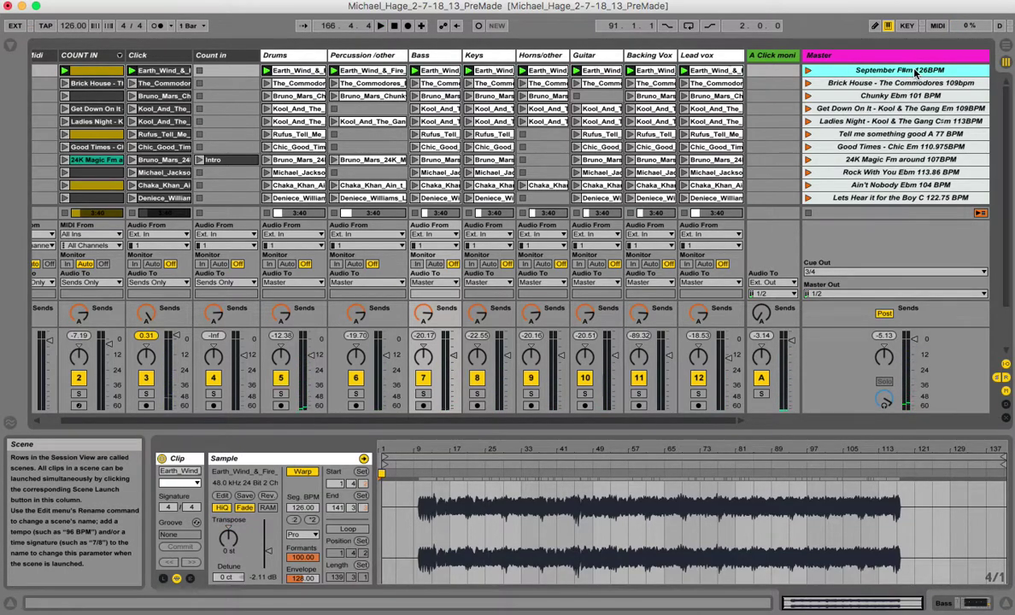
right_click(914, 71)
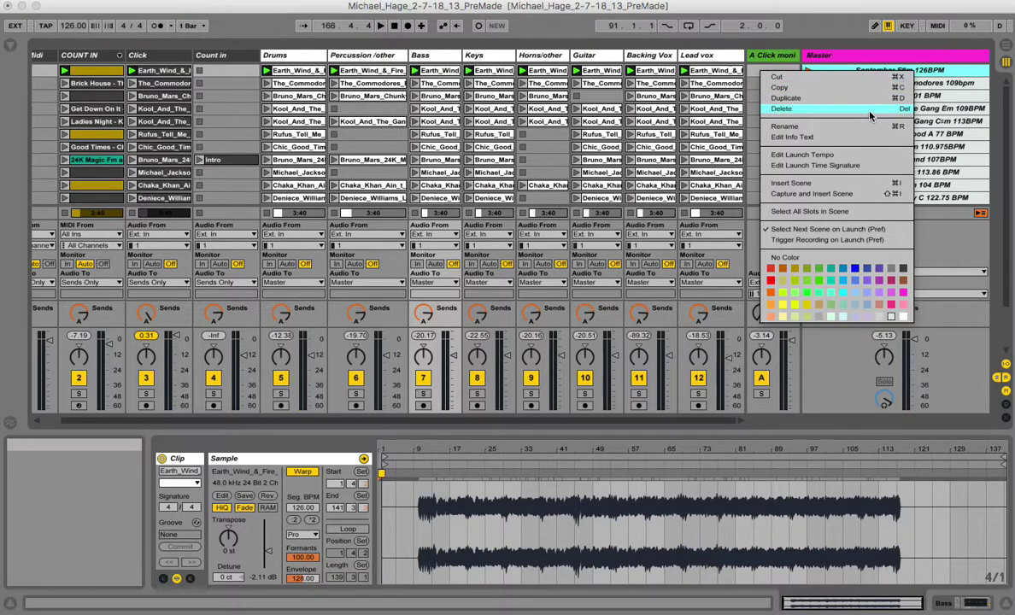
left_click(800, 126)
key("Return")
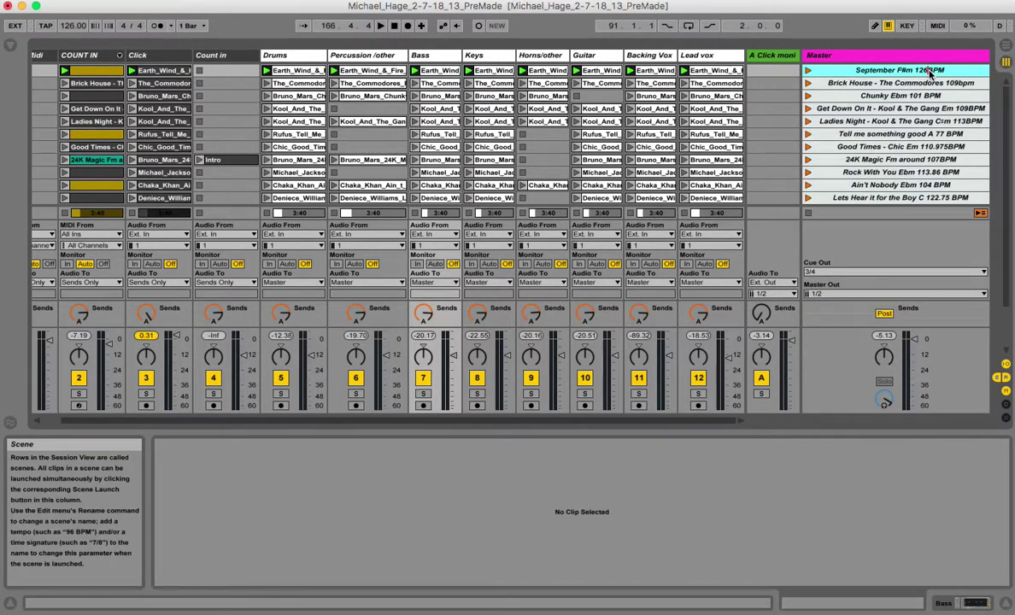
key("BackSpace")
key("BackSpace")
type("30")
left_click(808, 71)
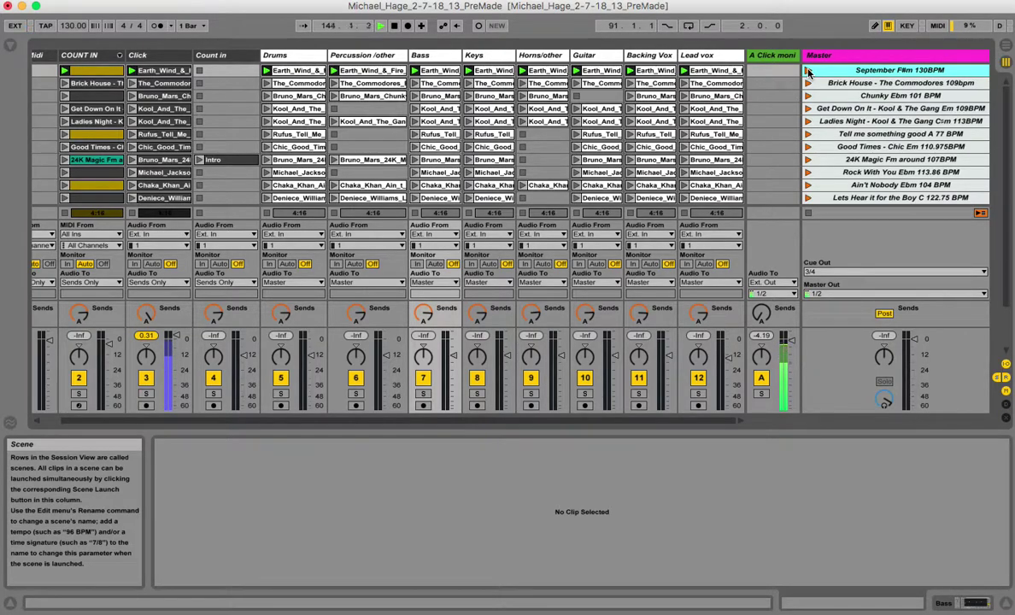